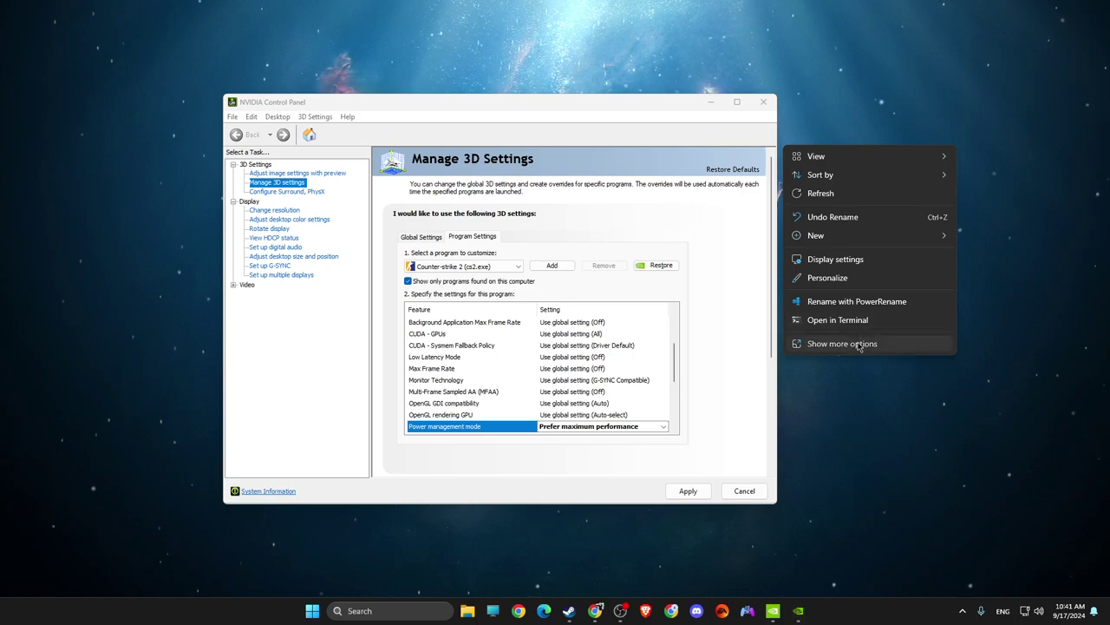
Review the Counter-Strike 2 3D program settings in NVIDIA Control Panel, including power management mode and vertical sync, then cancel any changes.
left_click(842, 344)
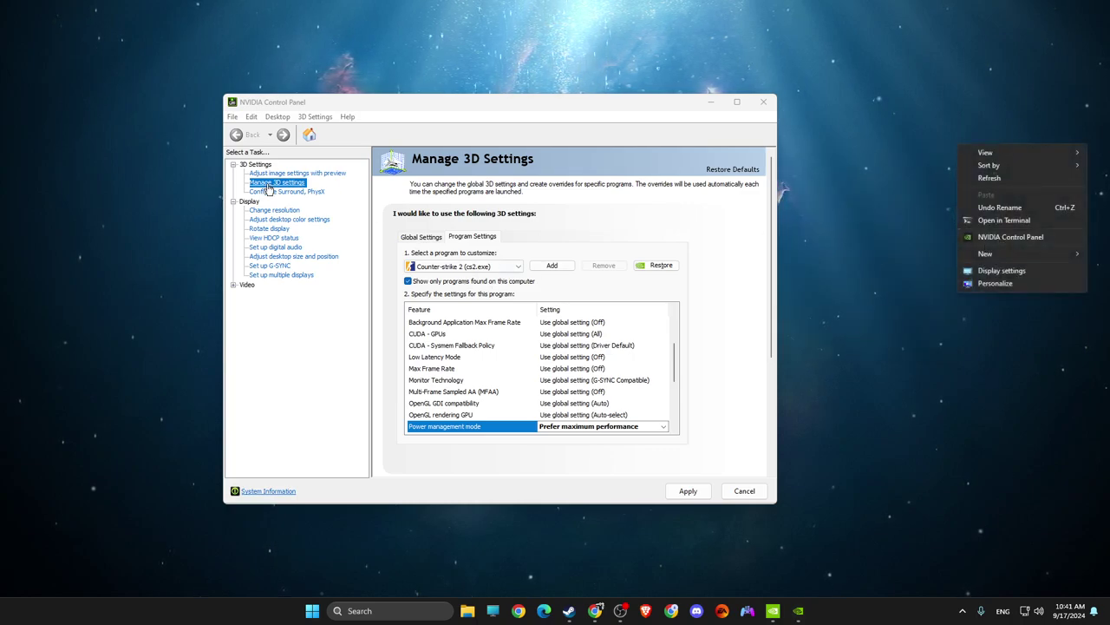
left_click(578, 245)
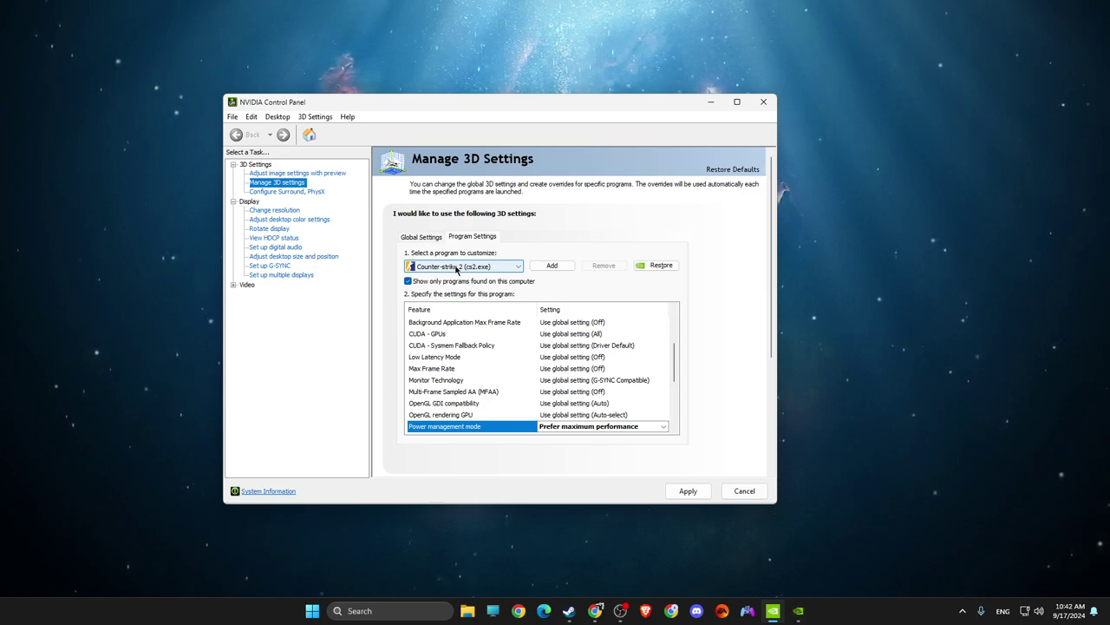
scroll(469, 348, "down", 2)
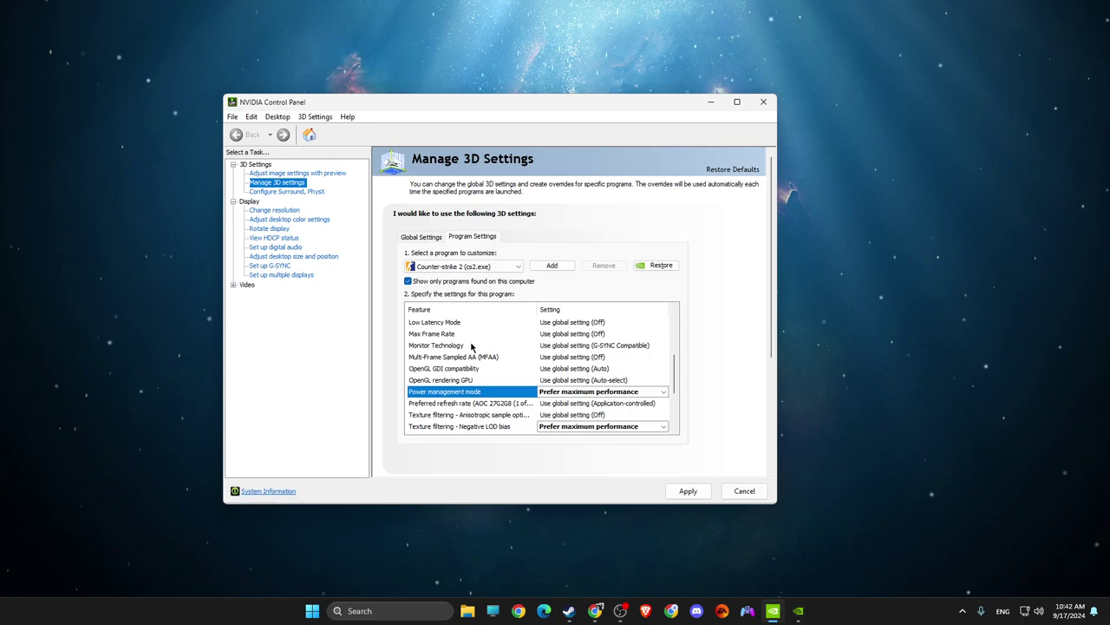
left_click(564, 358)
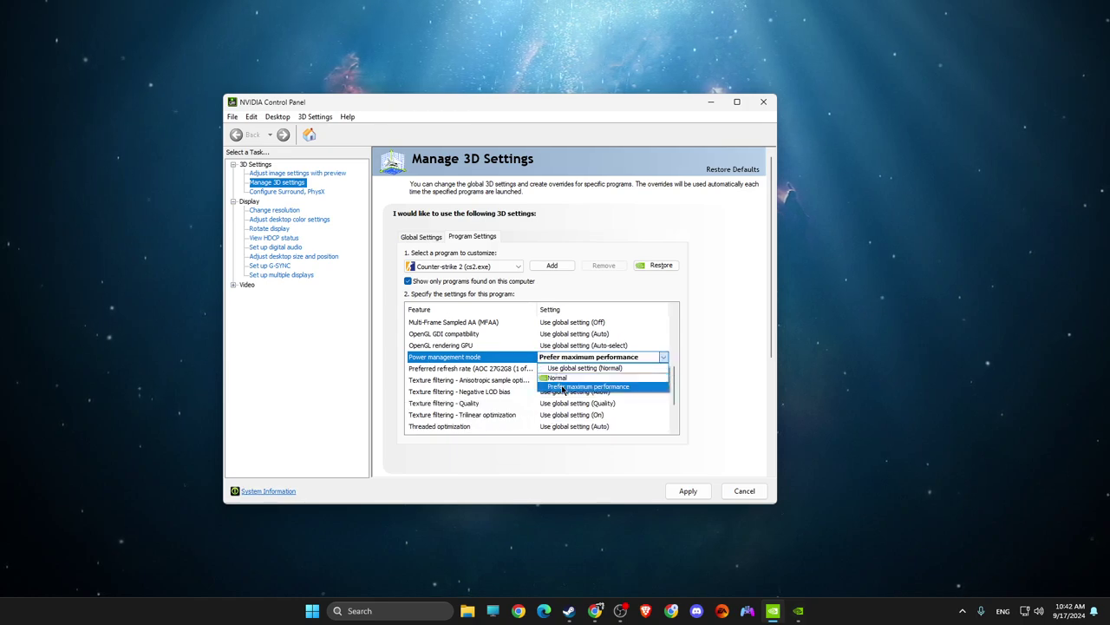
left_click(487, 362)
scroll(494, 363, "down", 2)
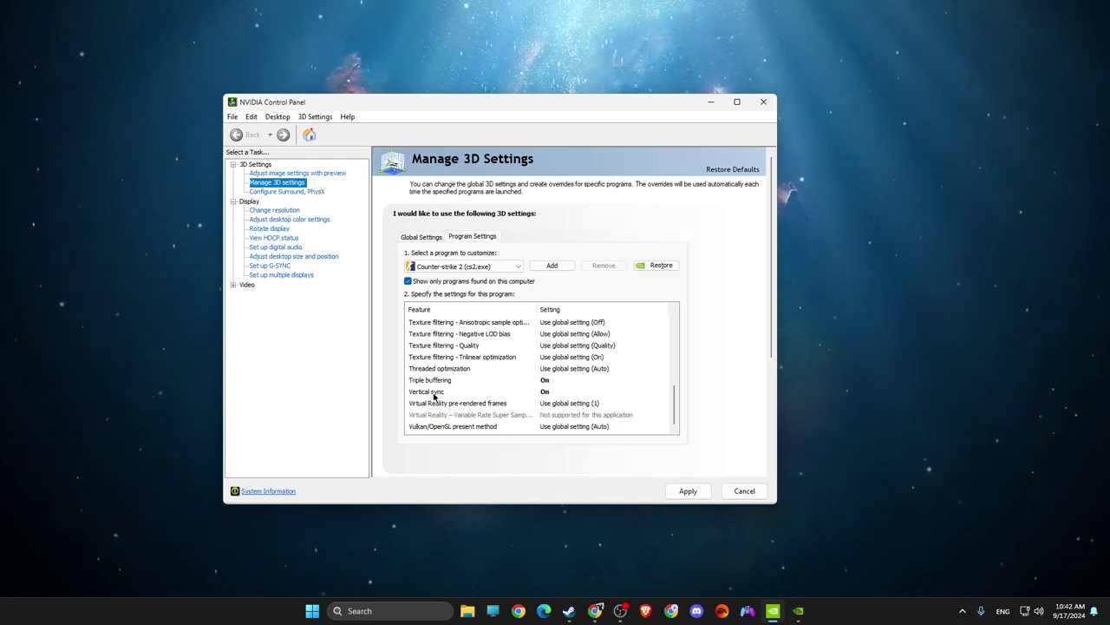
left_click(739, 495)
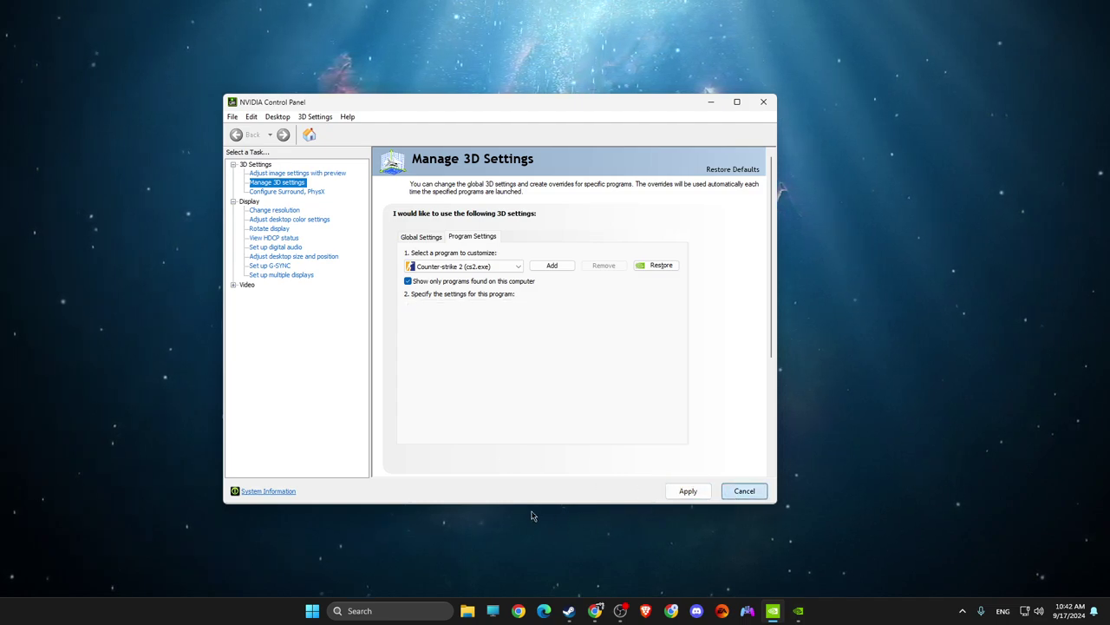
Check for updates under Windows Update in Windows Settings, then close Settings.
left_click(360, 611)
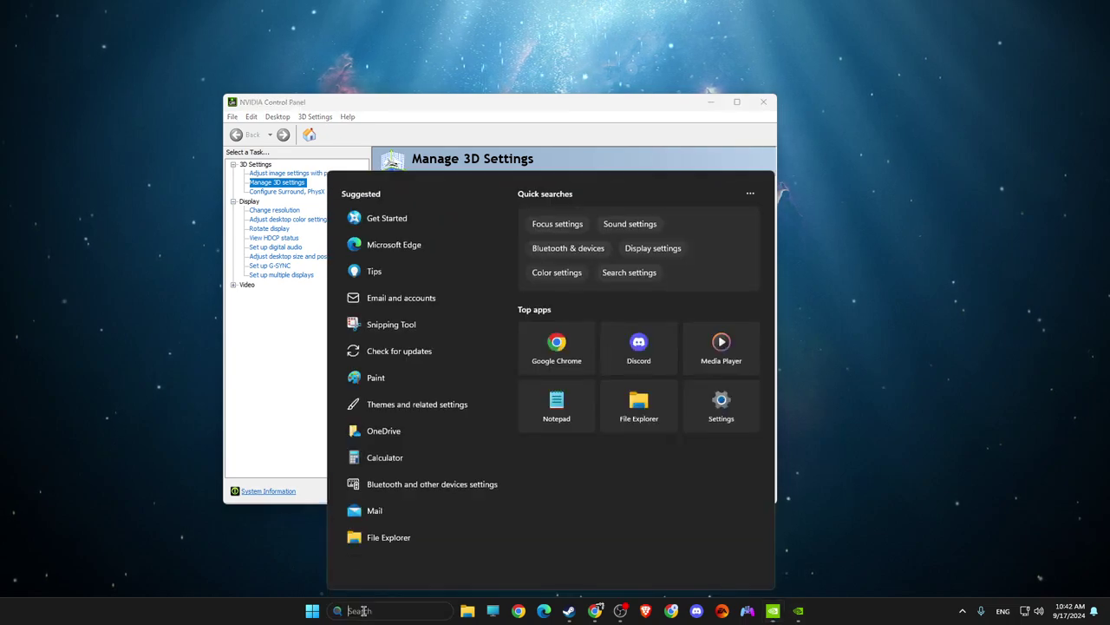
type("settings")
key("Return")
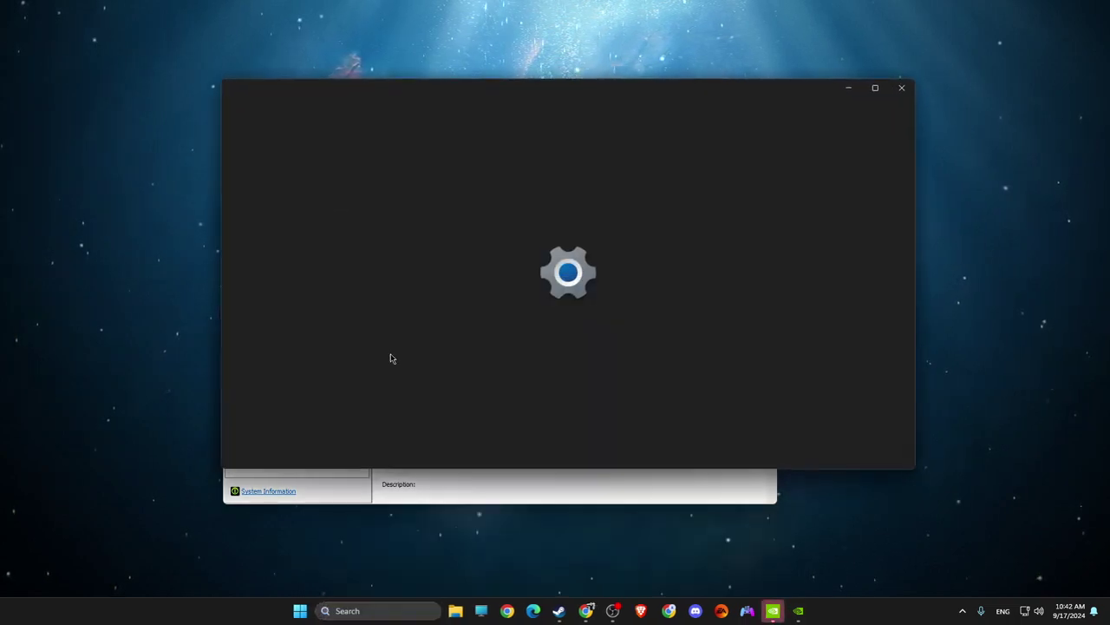
left_click(286, 456)
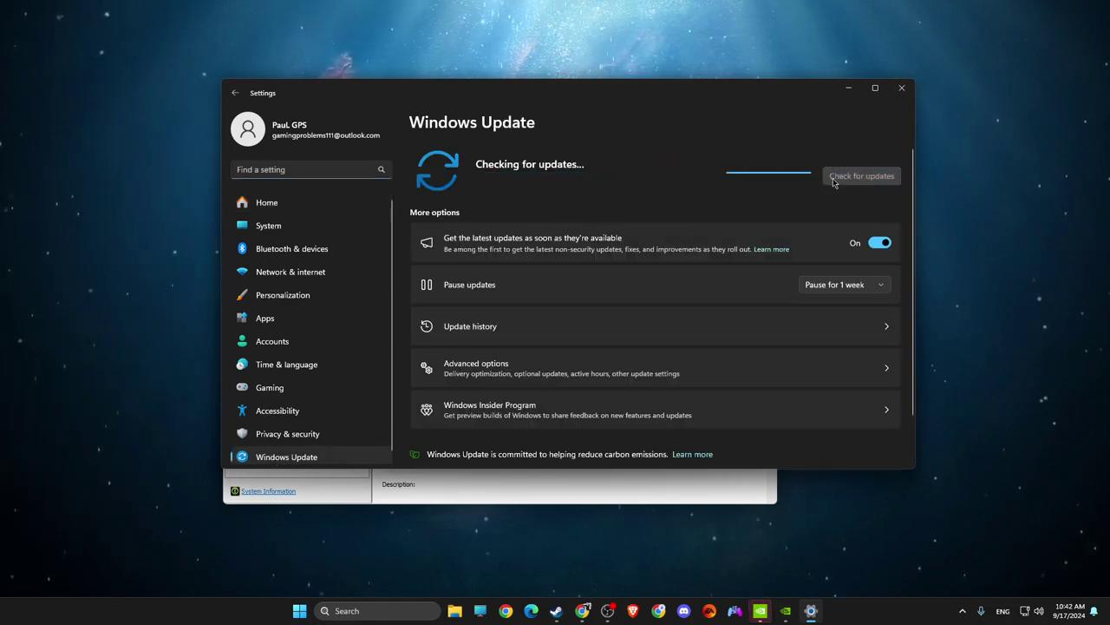
left_click(902, 87)
Switch to the NVIDIA app to examine the installed driver and its reinstall option, then minimize both NVIDIA windows.
left_click(797, 610)
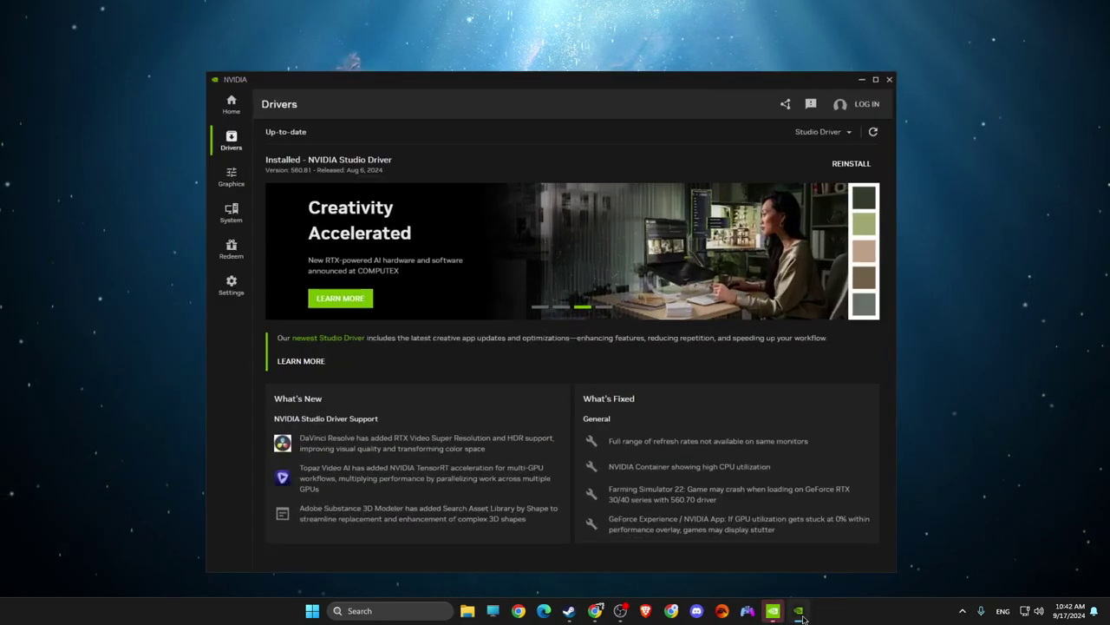
left_click_drag(461, 37, 471, 44)
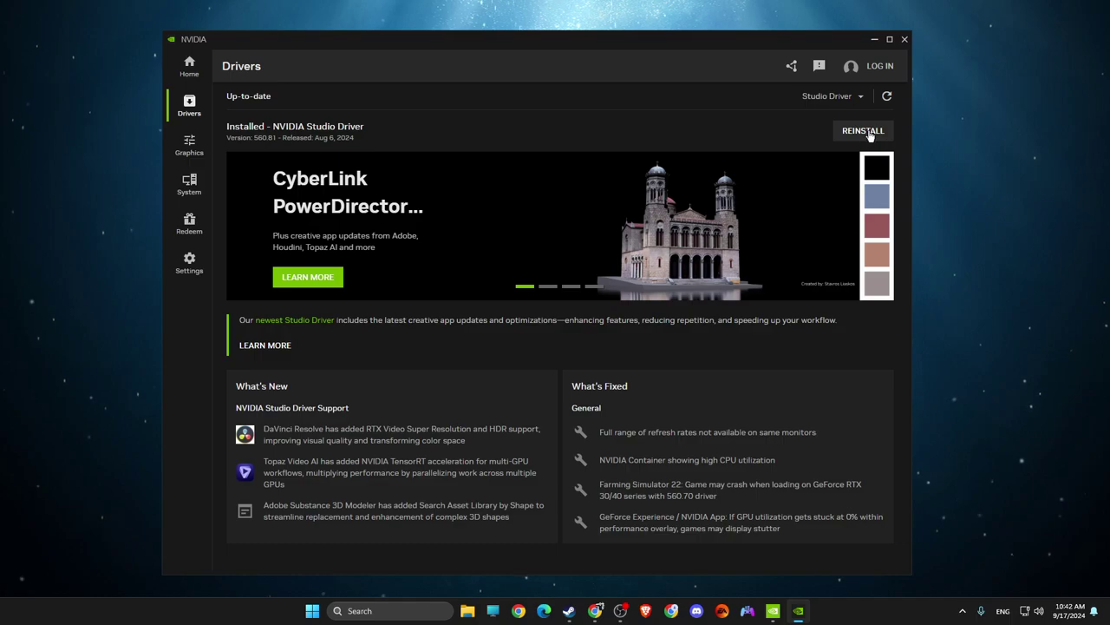
left_click(874, 39)
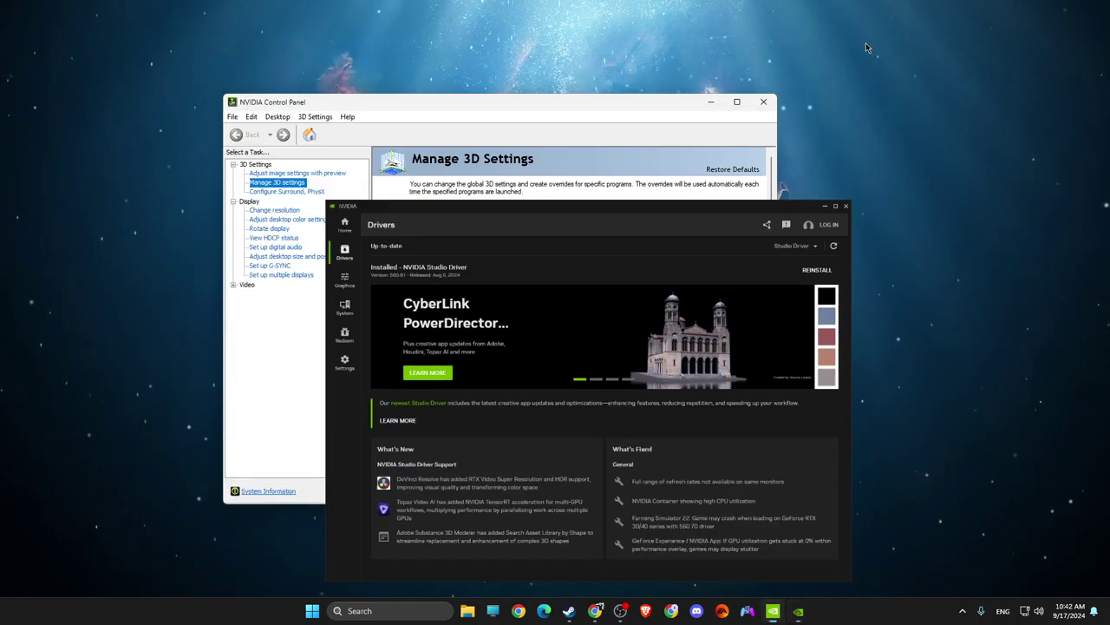
left_click(711, 102)
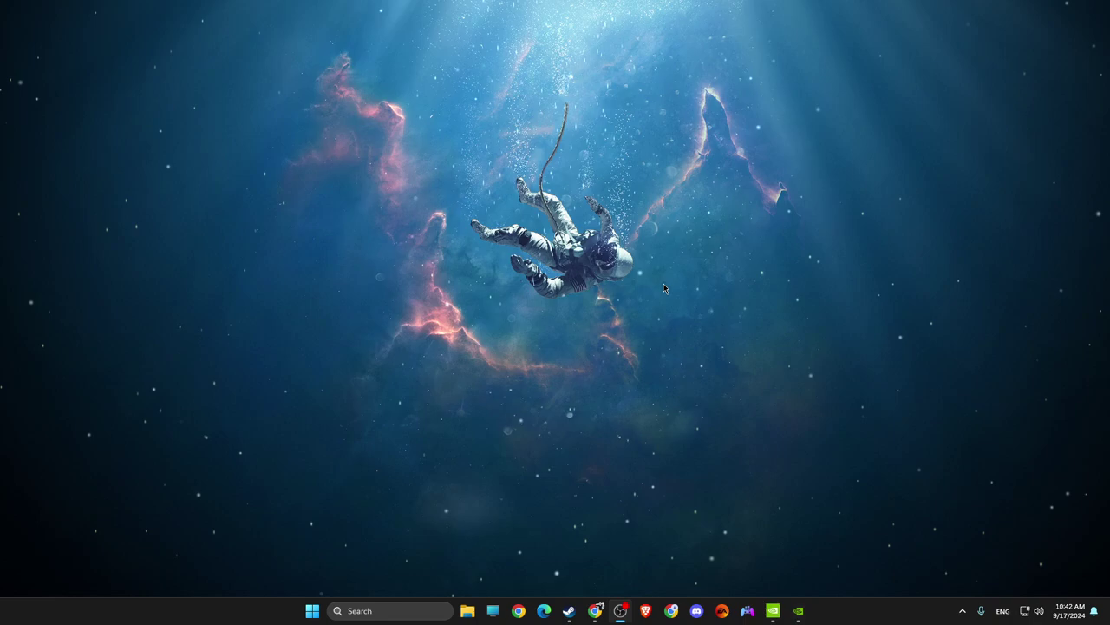
Switch to Steam and examine the launch options in Counter-Strike 2's properties, then close the properties.
left_click(568, 609)
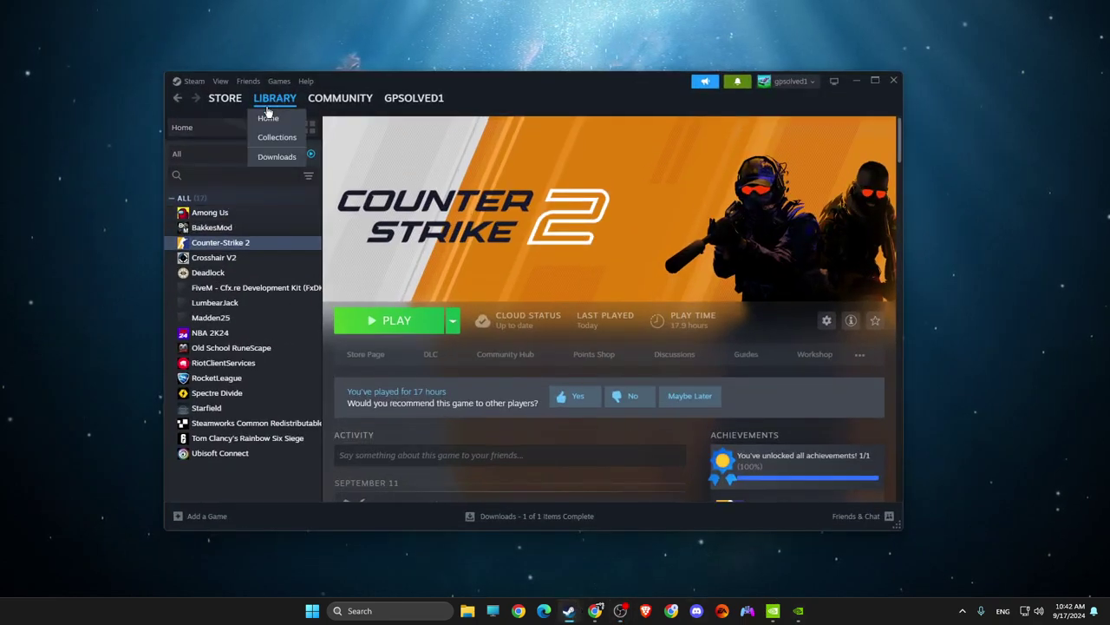
right_click(213, 246)
left_click(232, 332)
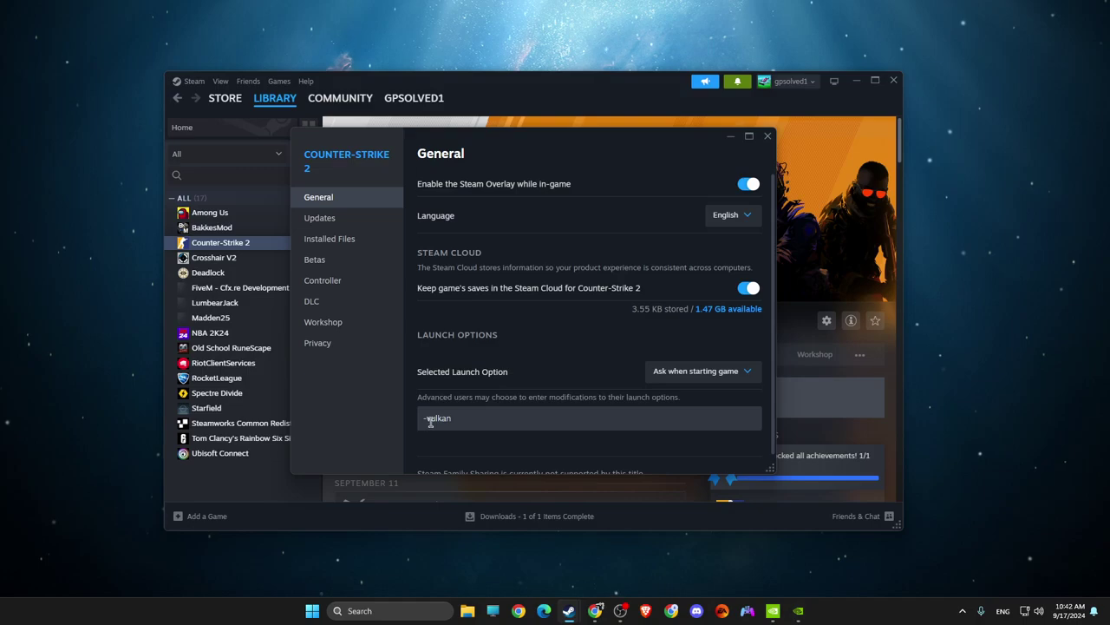
left_click(767, 136)
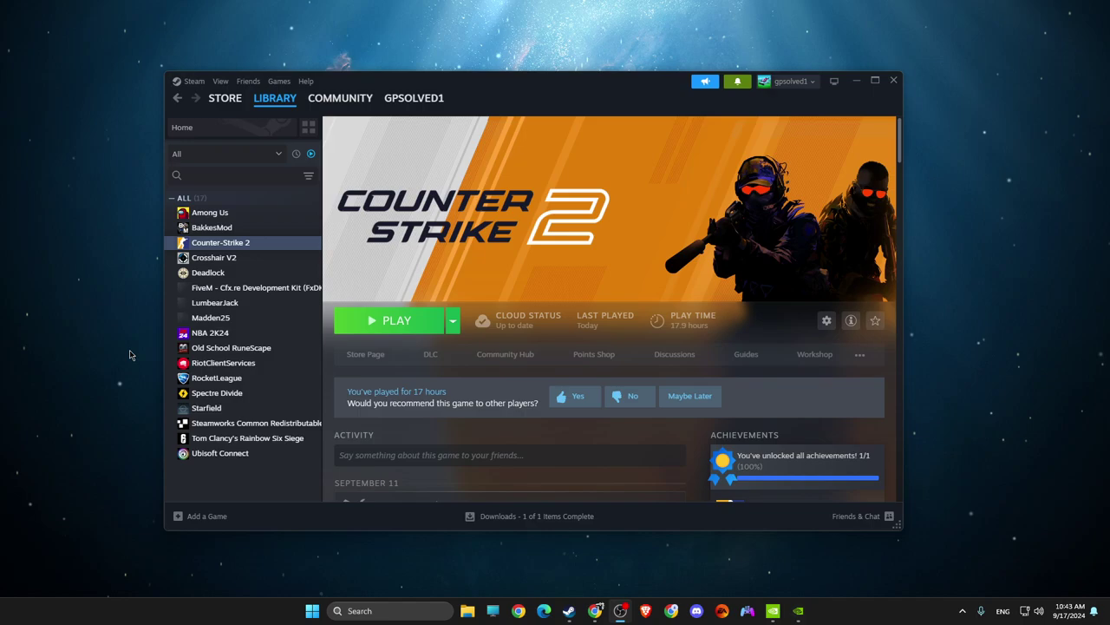
Set Counter-Strike 2's launch options to "-vulkan -autoconfig -windowed" in its Steam properties.
right_click(210, 244)
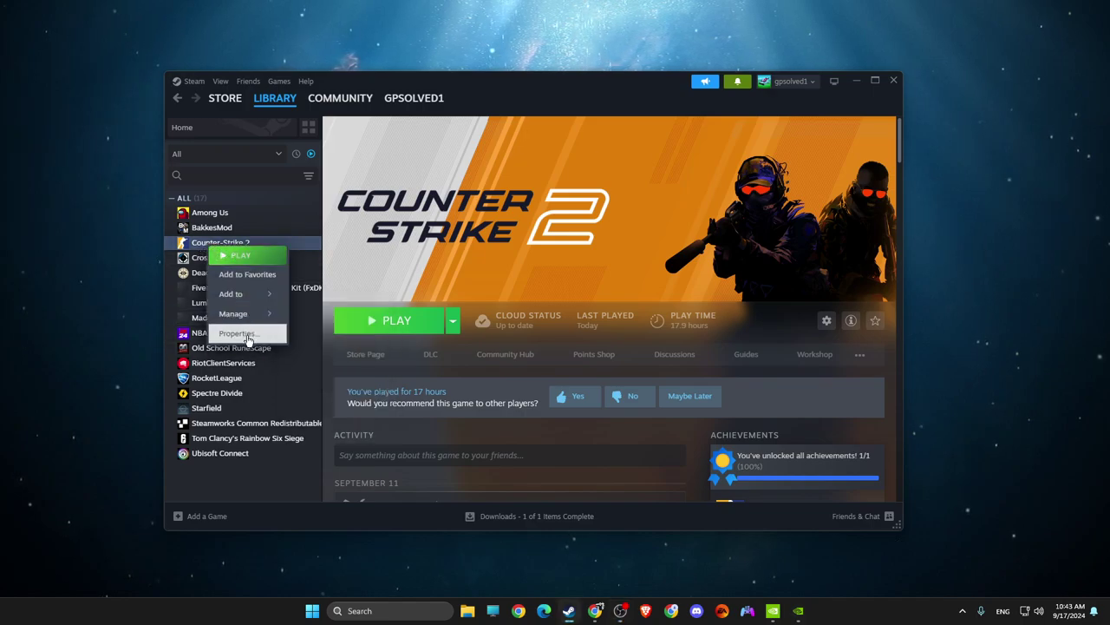
left_click(247, 334)
left_click(478, 424)
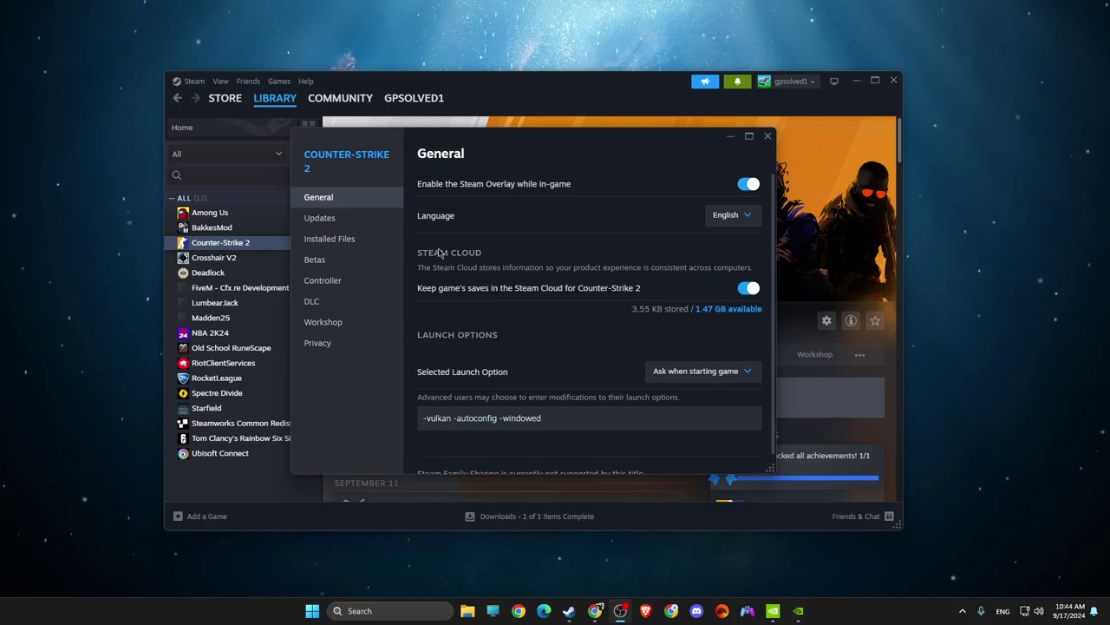
Browse Counter-Strike 2's installed files and locate cs2.exe in the game\bin\win64 folder, then minimize the folder window.
left_click(334, 240)
left_click(738, 182)
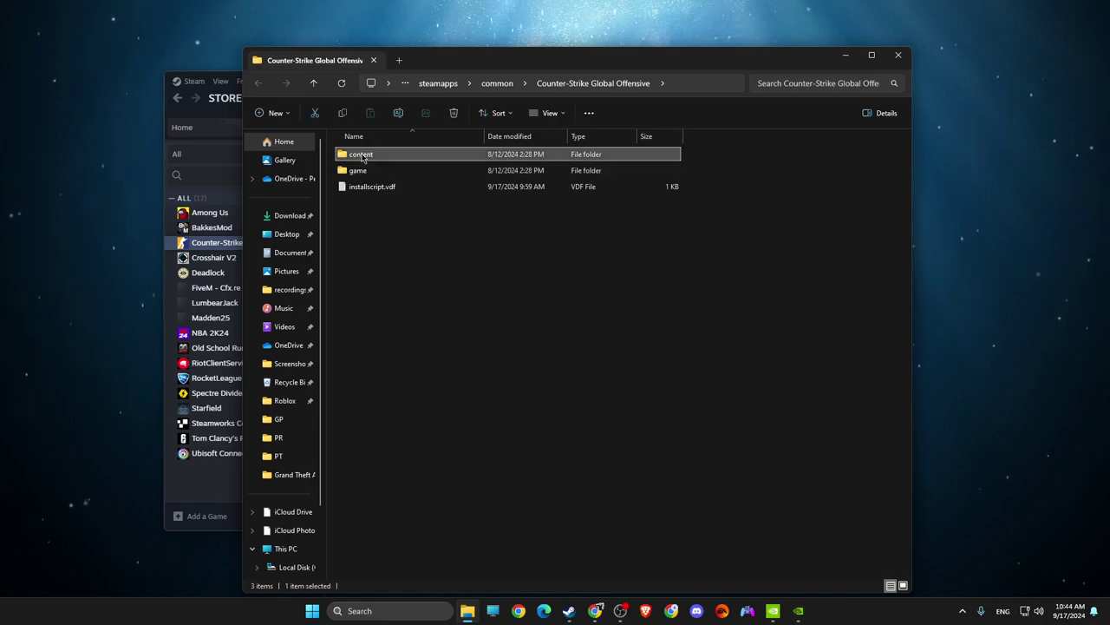
double_click(362, 155)
left_click(257, 82)
double_click(356, 169)
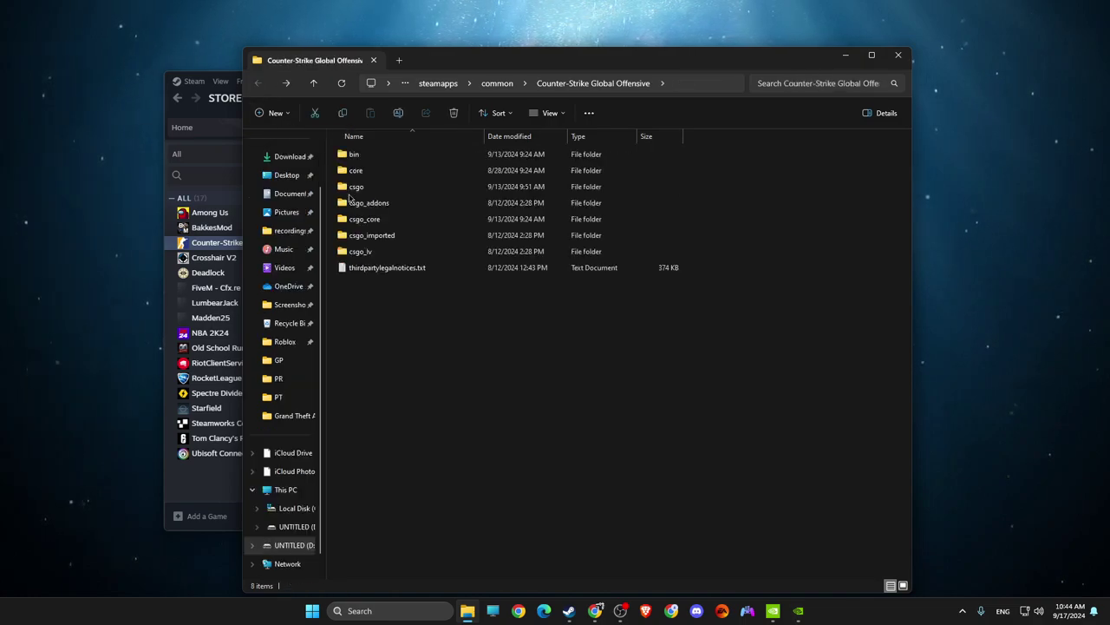
double_click(351, 156)
double_click(354, 155)
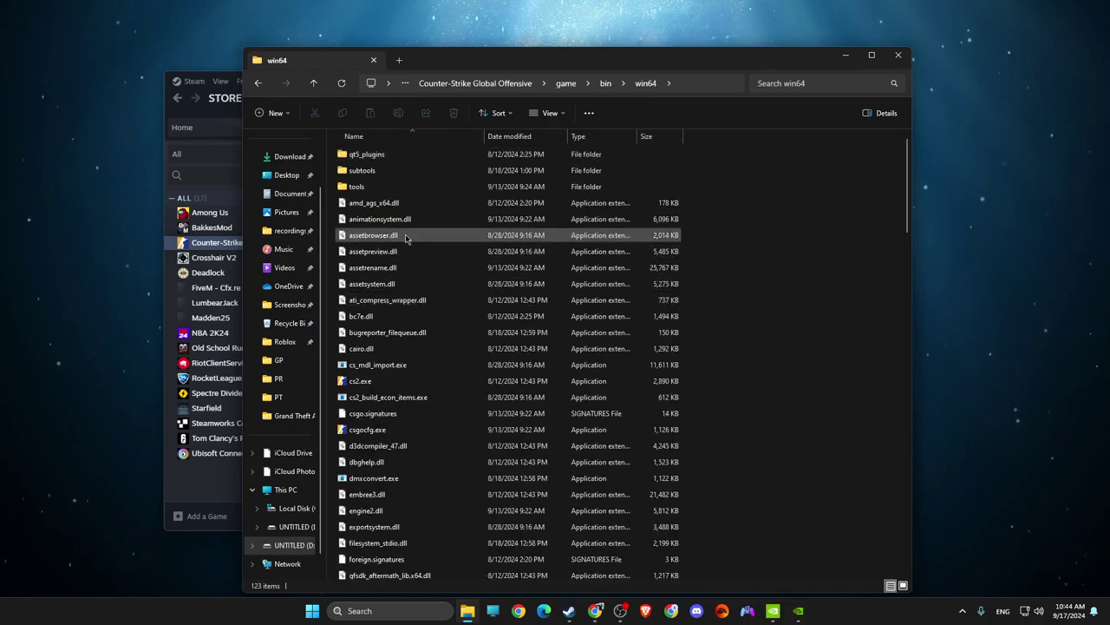
scroll(368, 260, "down", 2)
left_click(364, 247)
right_click(381, 247)
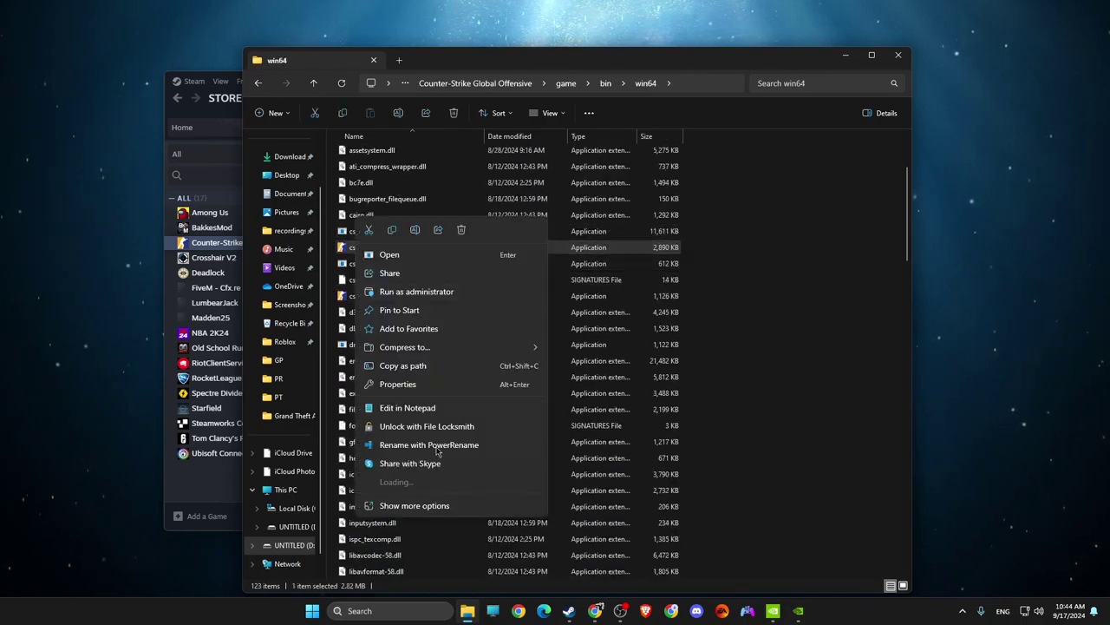
left_click(846, 54)
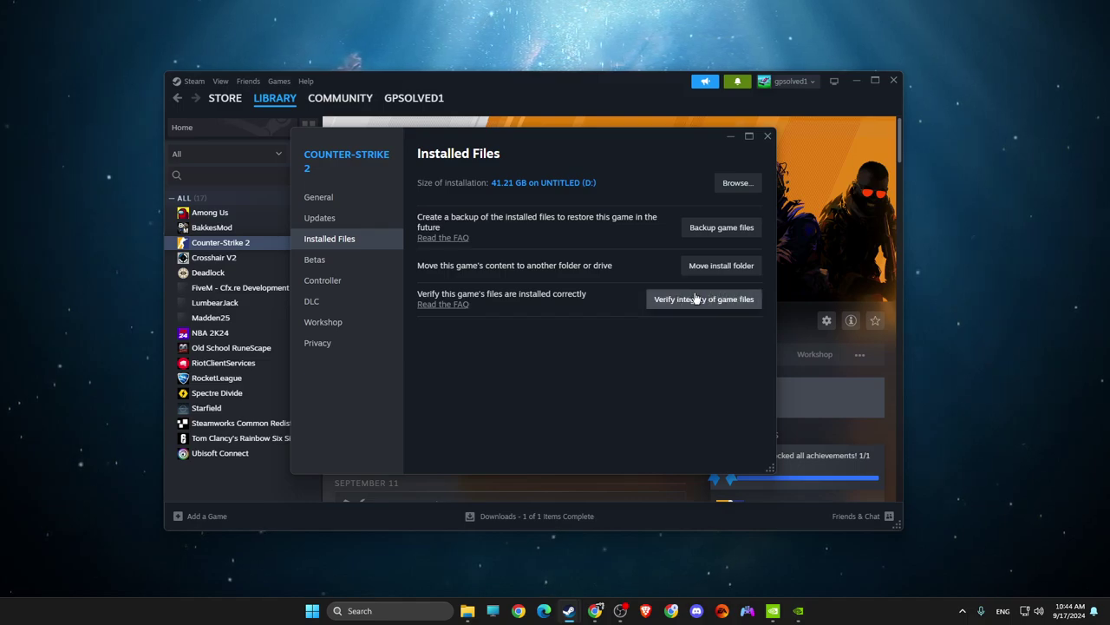
Browse the game's installed files to game\bin\win64 and open the properties of cs2.exe.
left_click(746, 189)
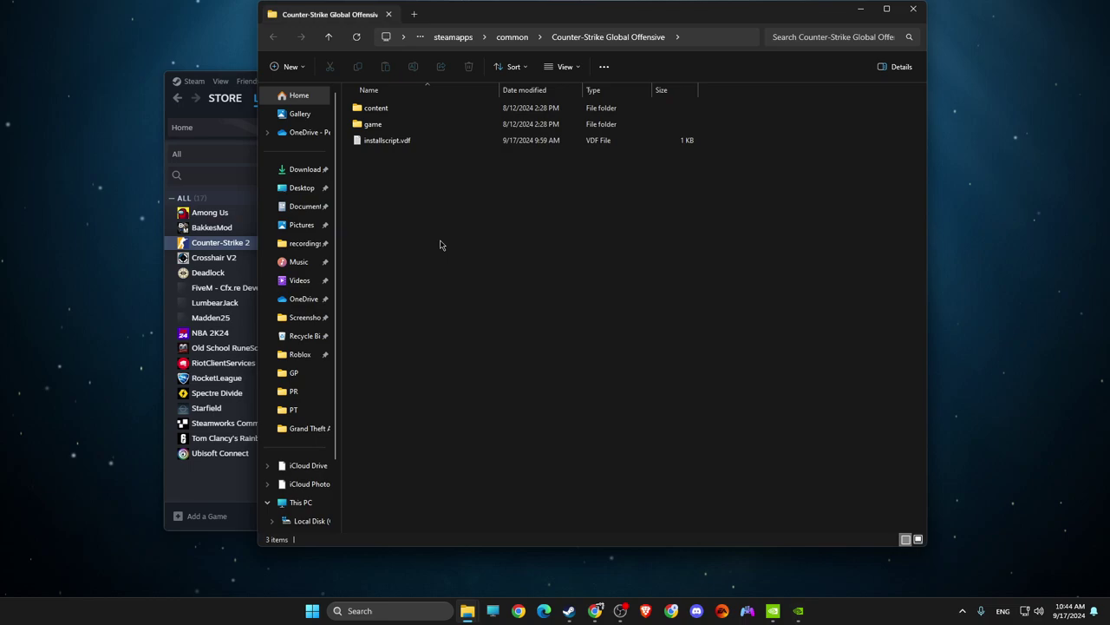
double_click(376, 121)
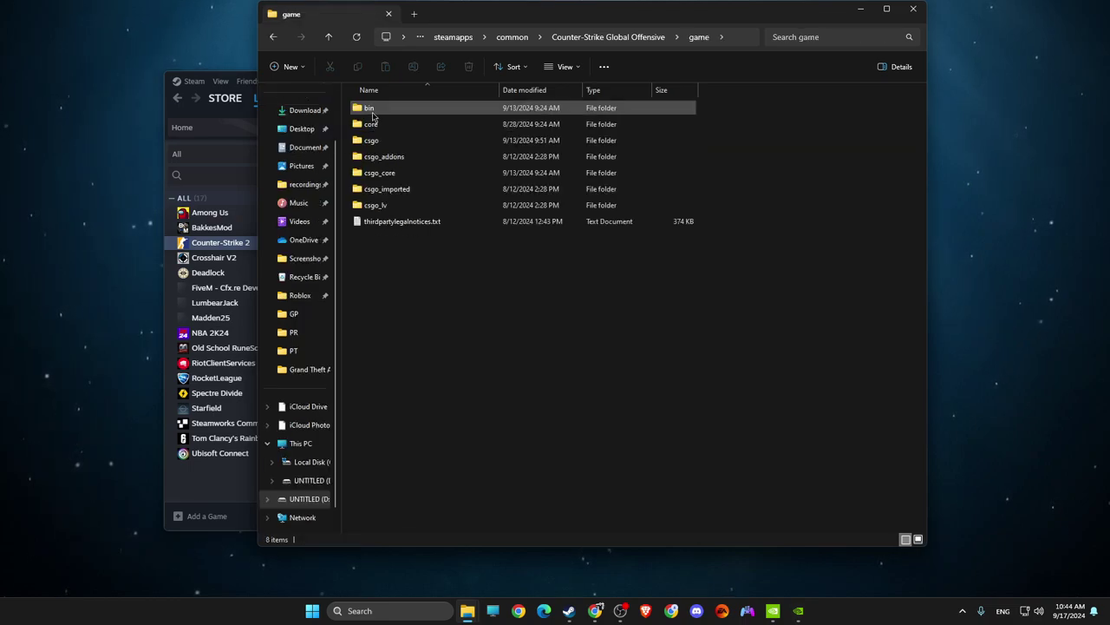
double_click(377, 111)
double_click(378, 113)
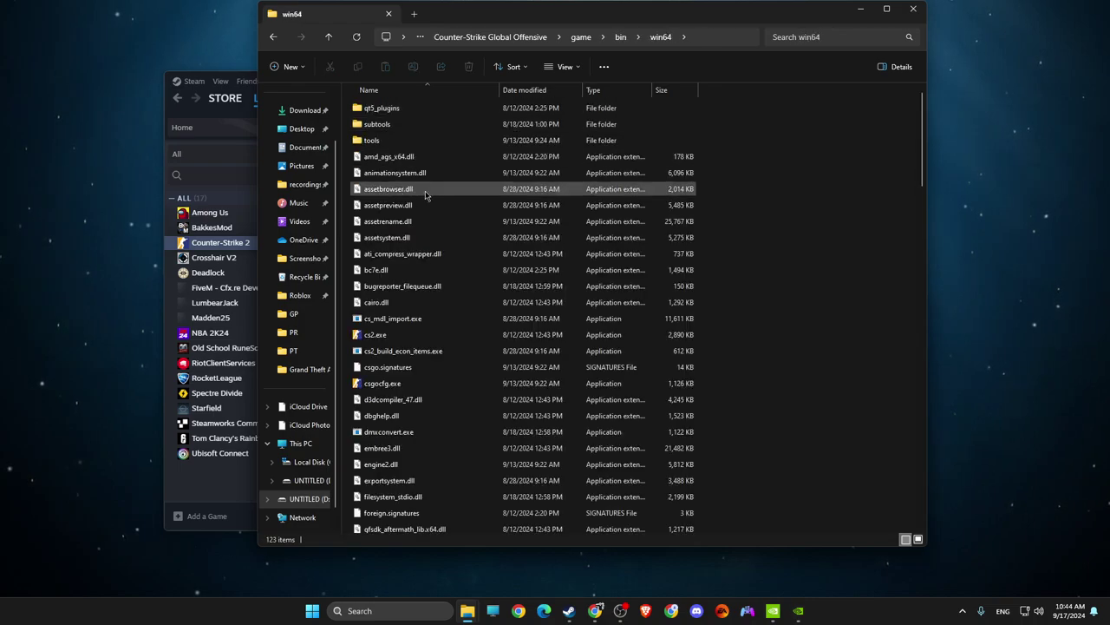
scroll(425, 200, "down", 1)
right_click(376, 302)
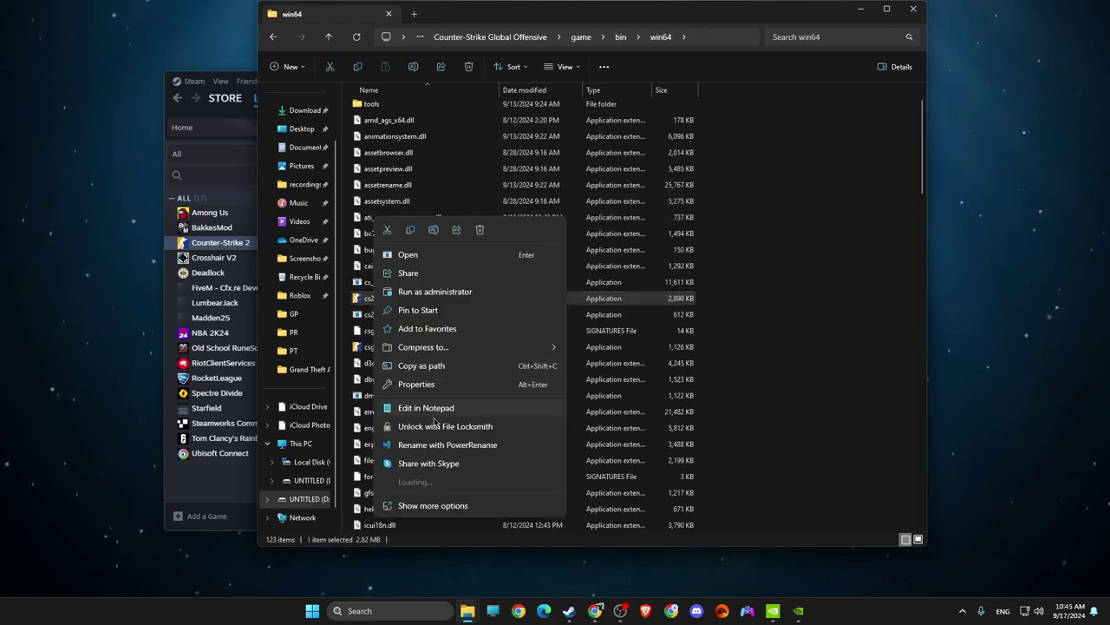
left_click(416, 383)
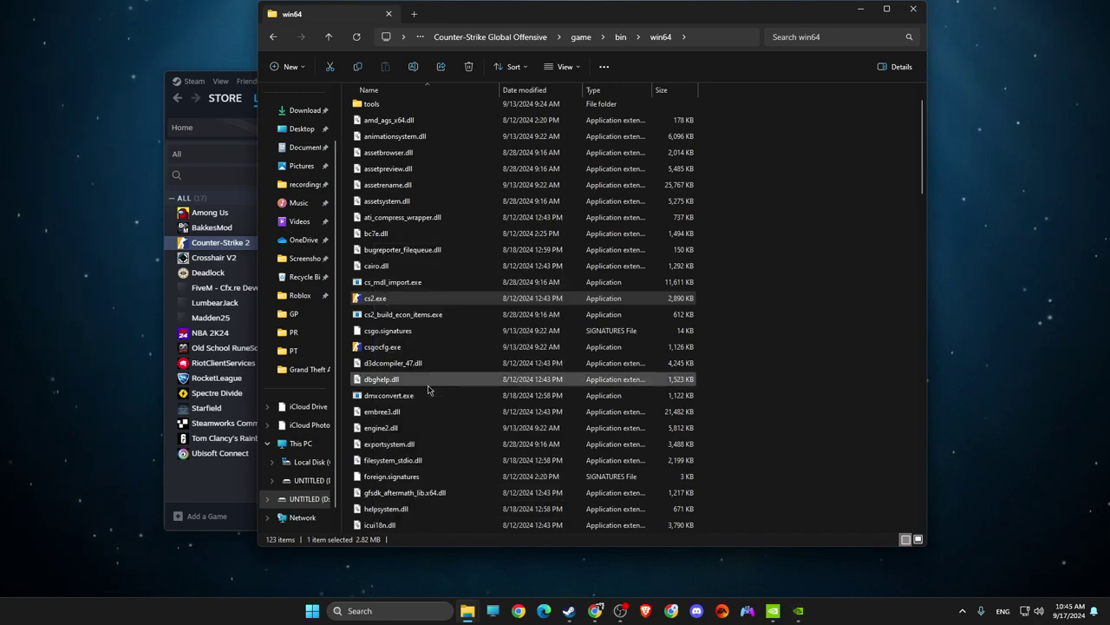
Enable Windows 8 compatibility mode and Disable fullscreen optimizations for cs2.exe, and apply the changes.
left_click(478, 302)
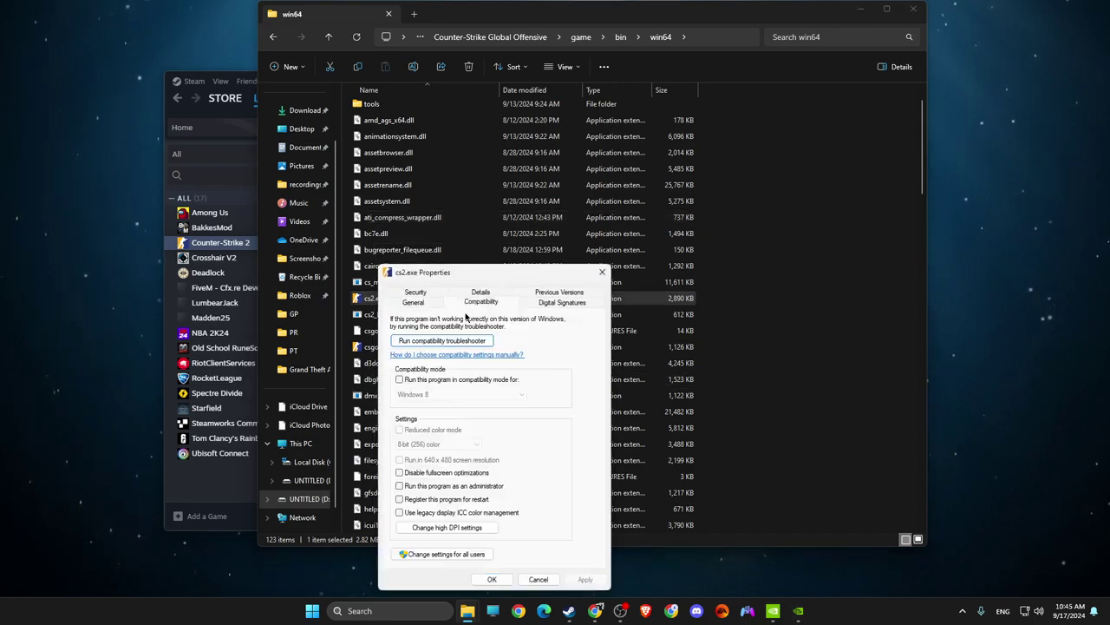
left_click(400, 379)
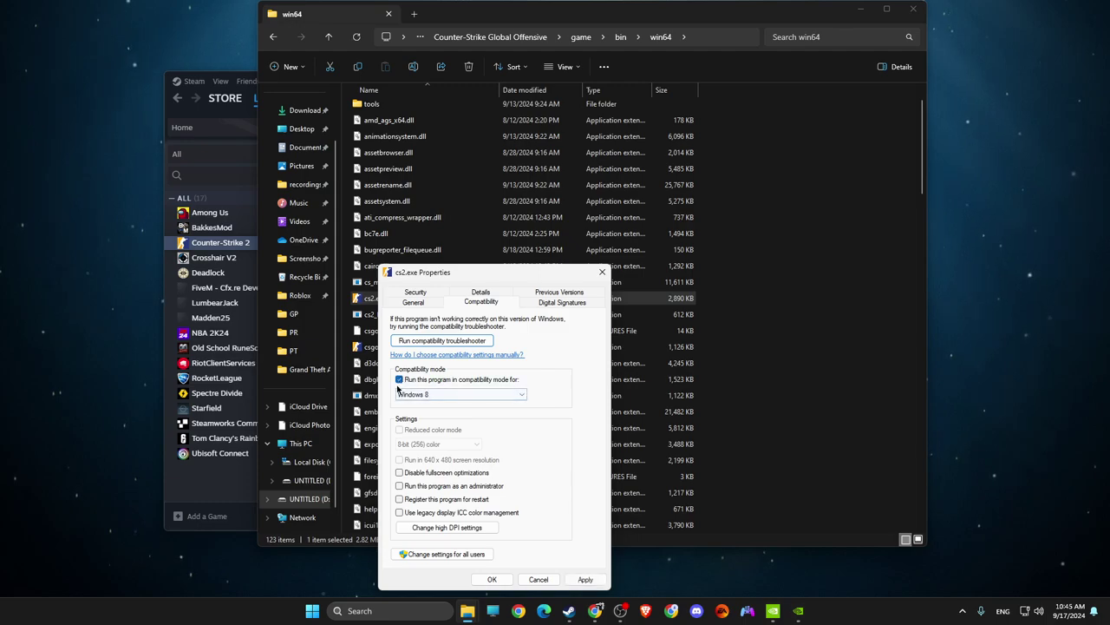
left_click(400, 473)
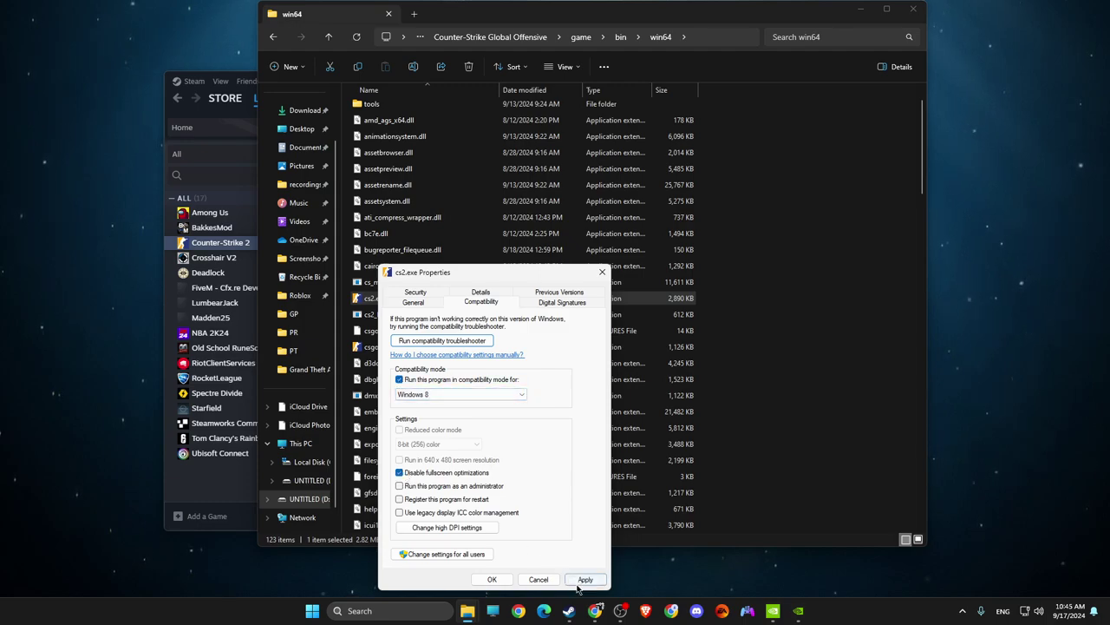
left_click(585, 580)
left_click(493, 579)
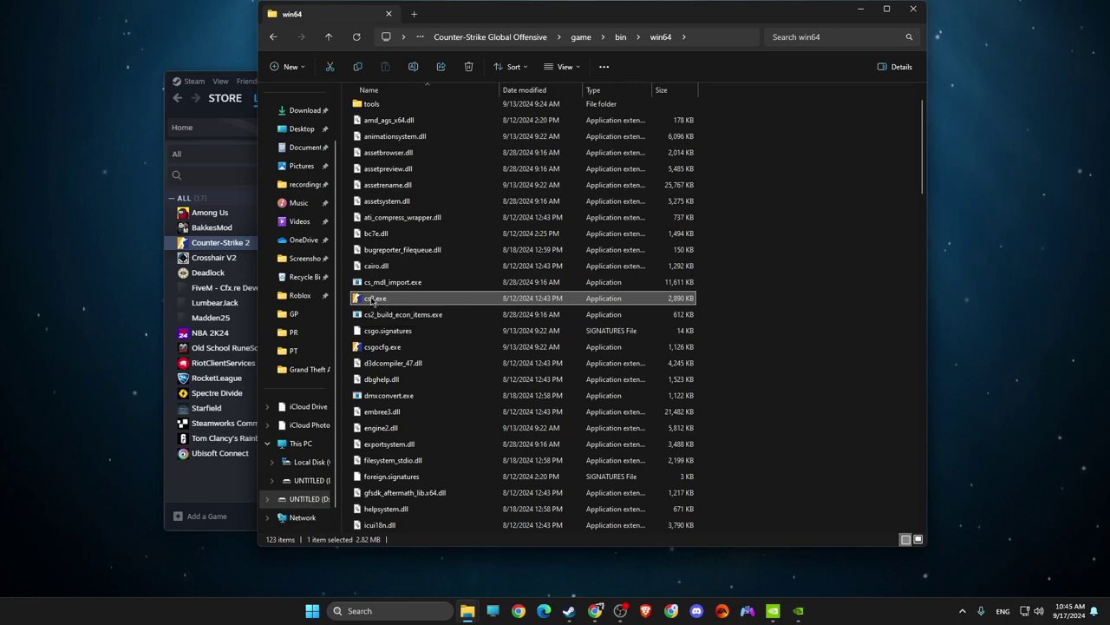
Disable compatibility mode and clear Disable fullscreen optimizations for cs2.exe, apply the changes, and close the folder, game properties and Steam windows.
right_click(373, 301)
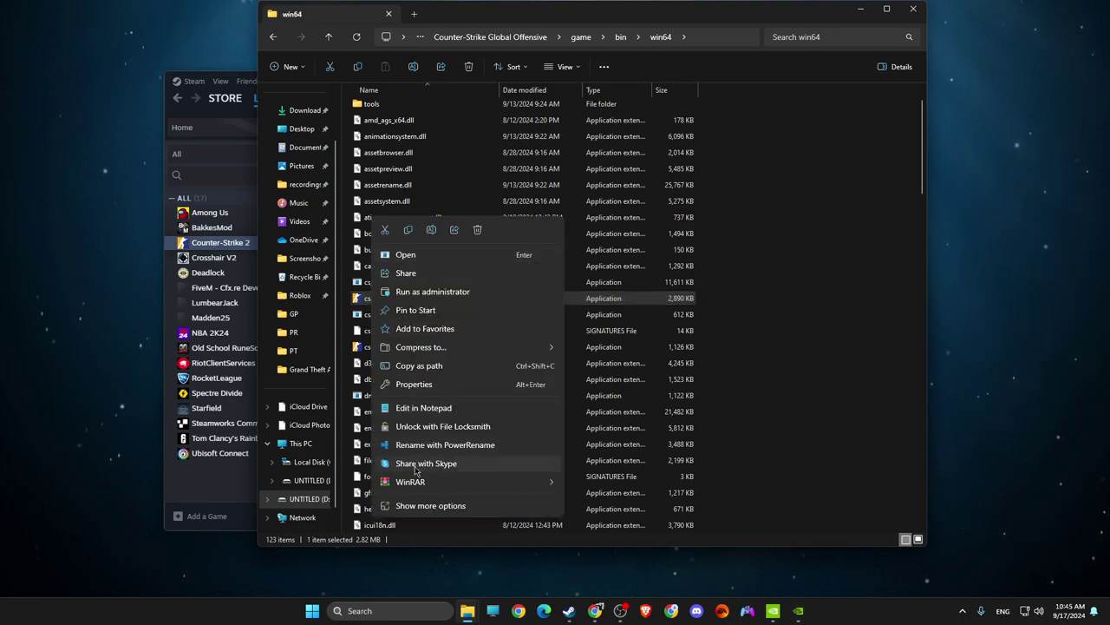
left_click(414, 383)
left_click(470, 302)
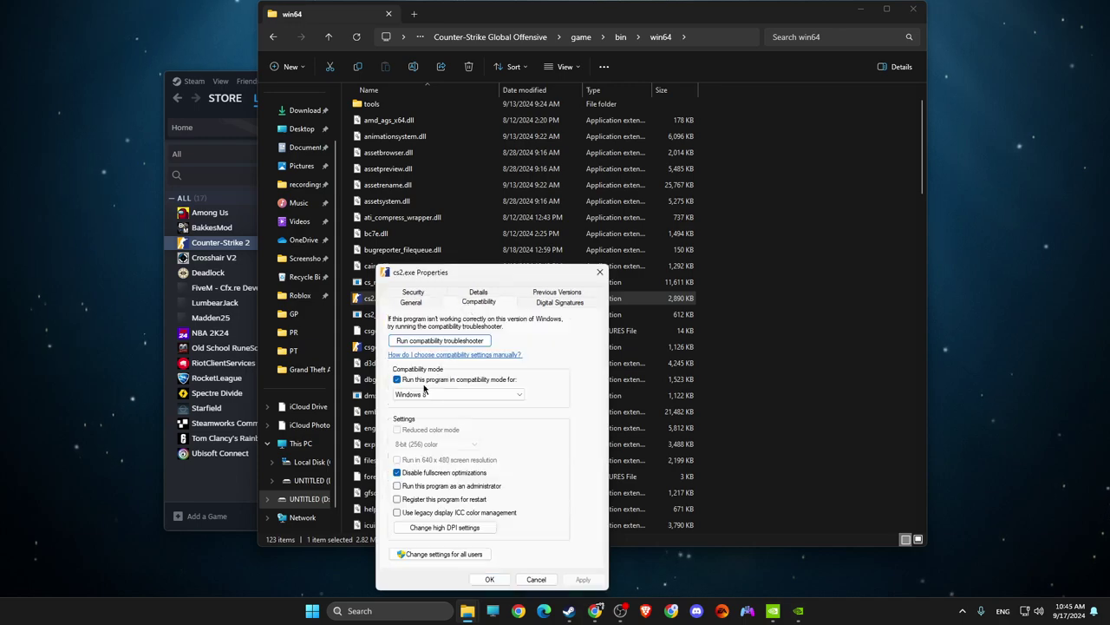
left_click(423, 382)
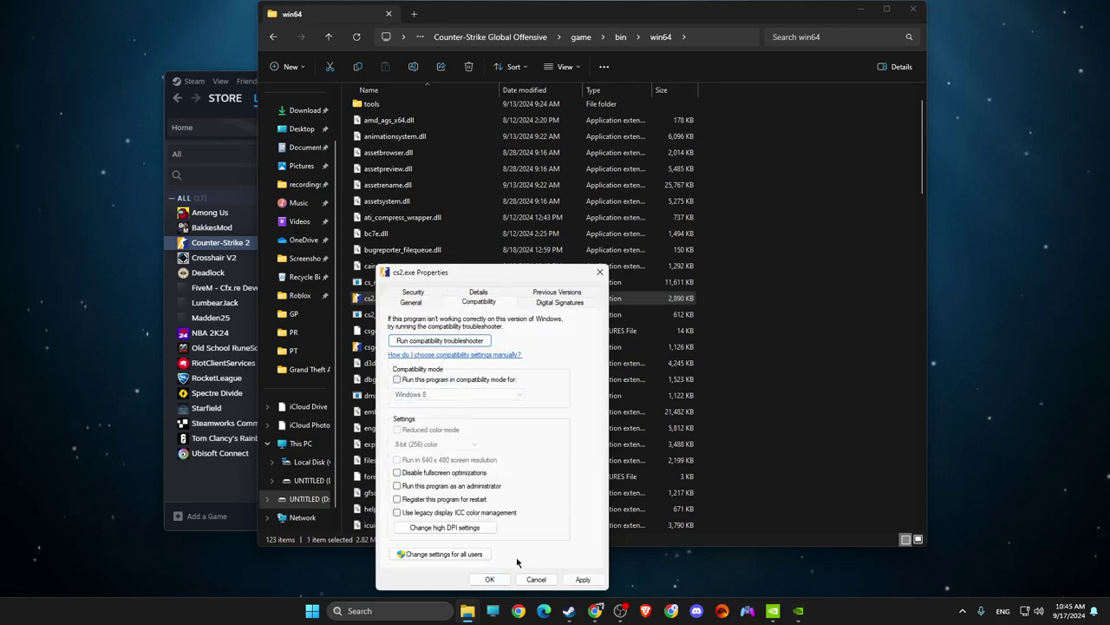
left_click(582, 578)
left_click(489, 578)
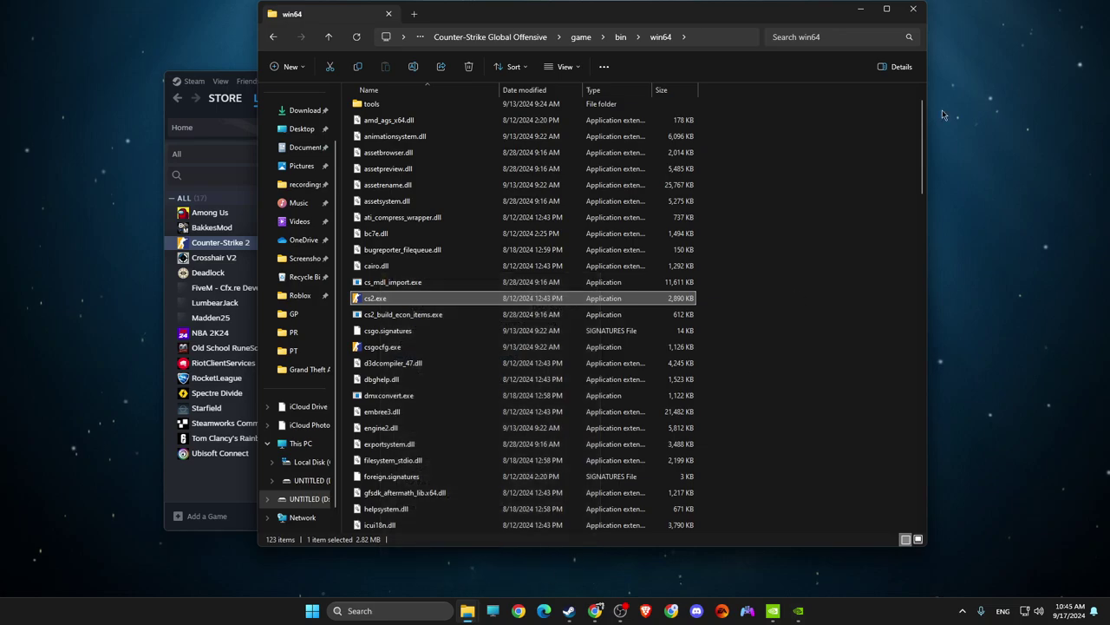
left_click(912, 8)
left_click(766, 134)
left_click(883, 82)
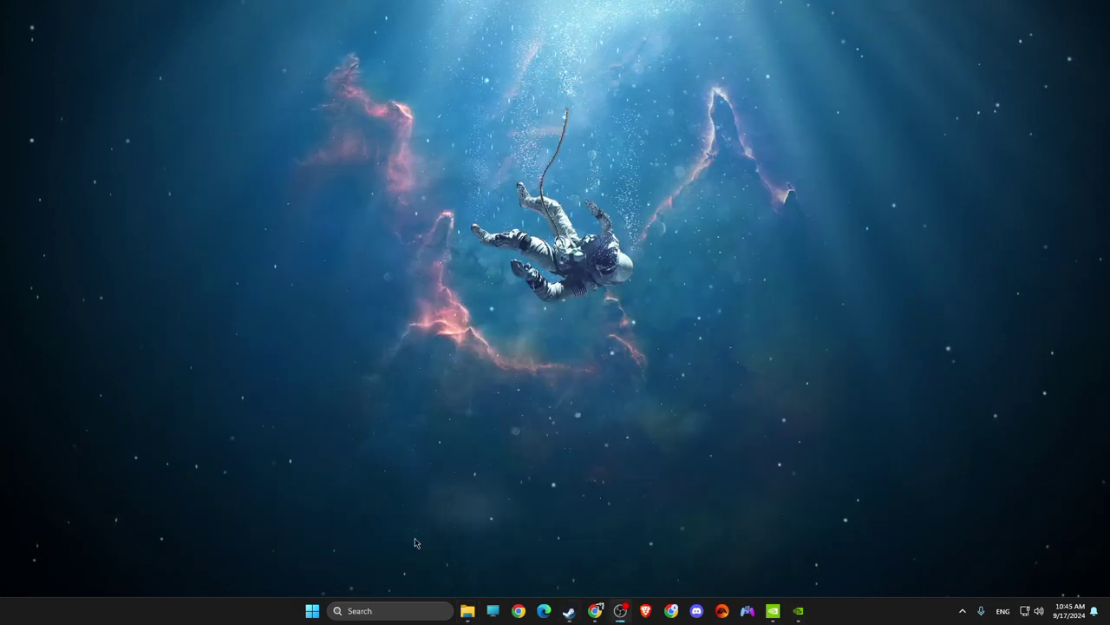
Search Windows for "graphics settings", open them, and check the default settings for GPU scheduling and windowed game optimizations.
left_click(386, 600)
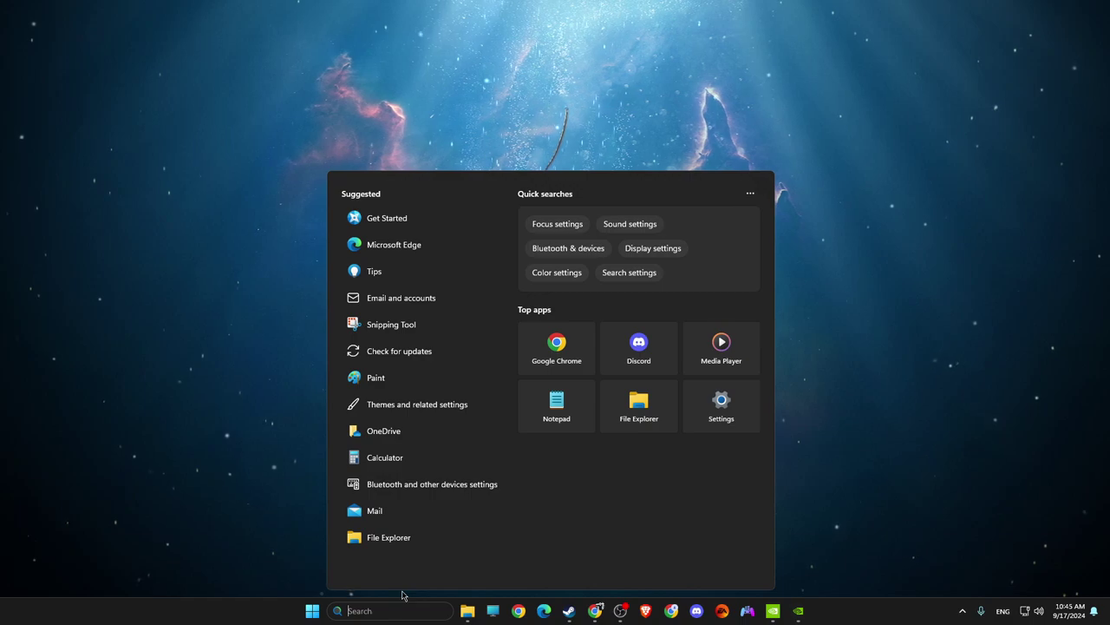
type("graphics settings")
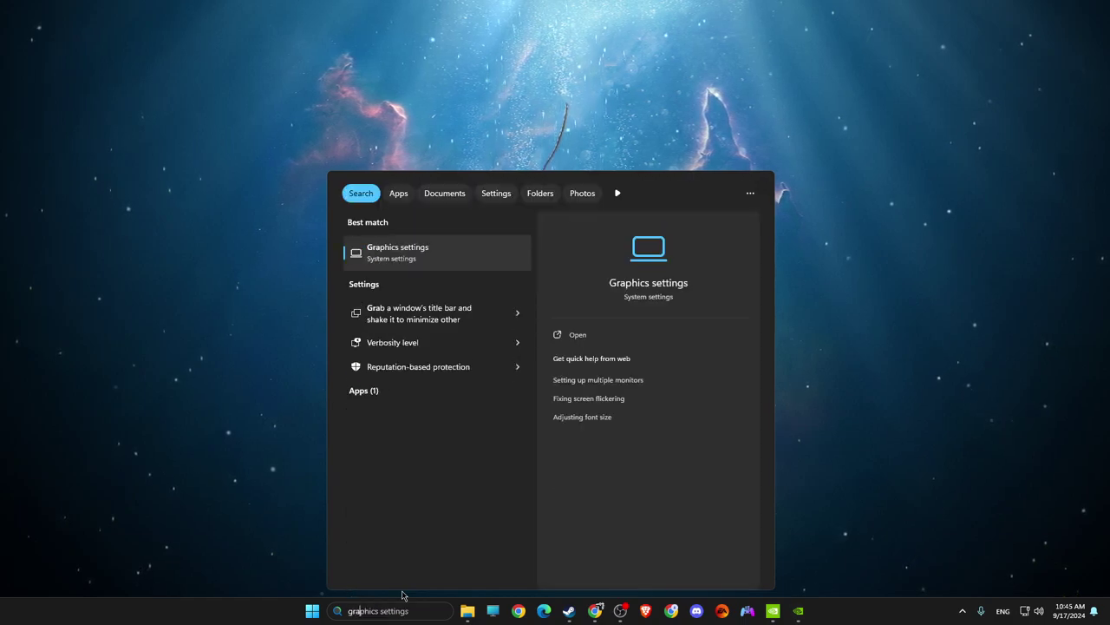
key("Return")
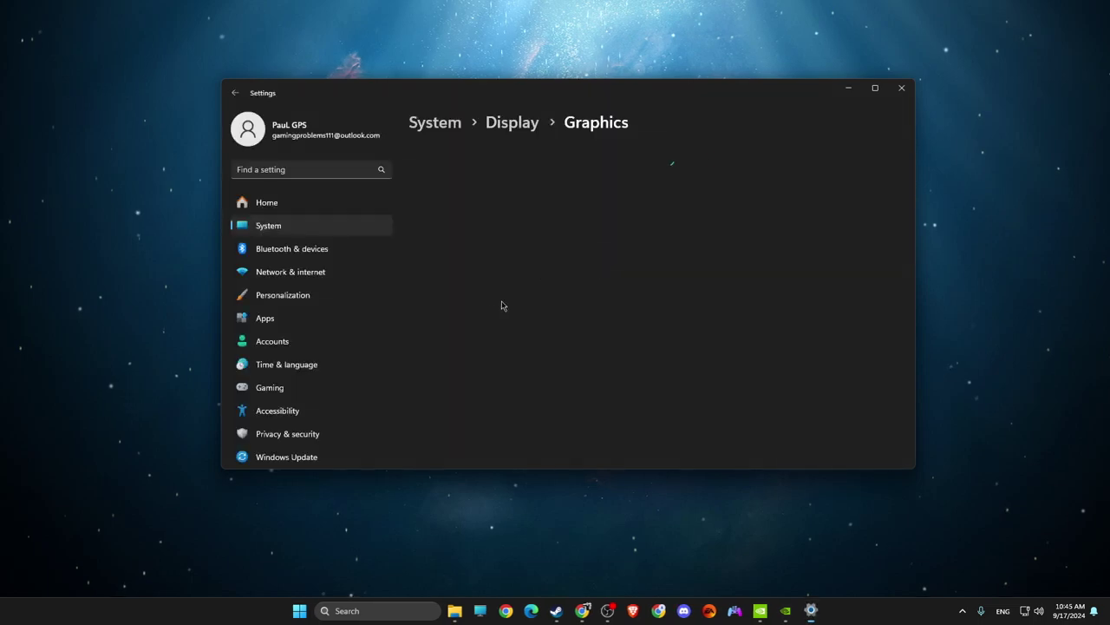
left_click(468, 179)
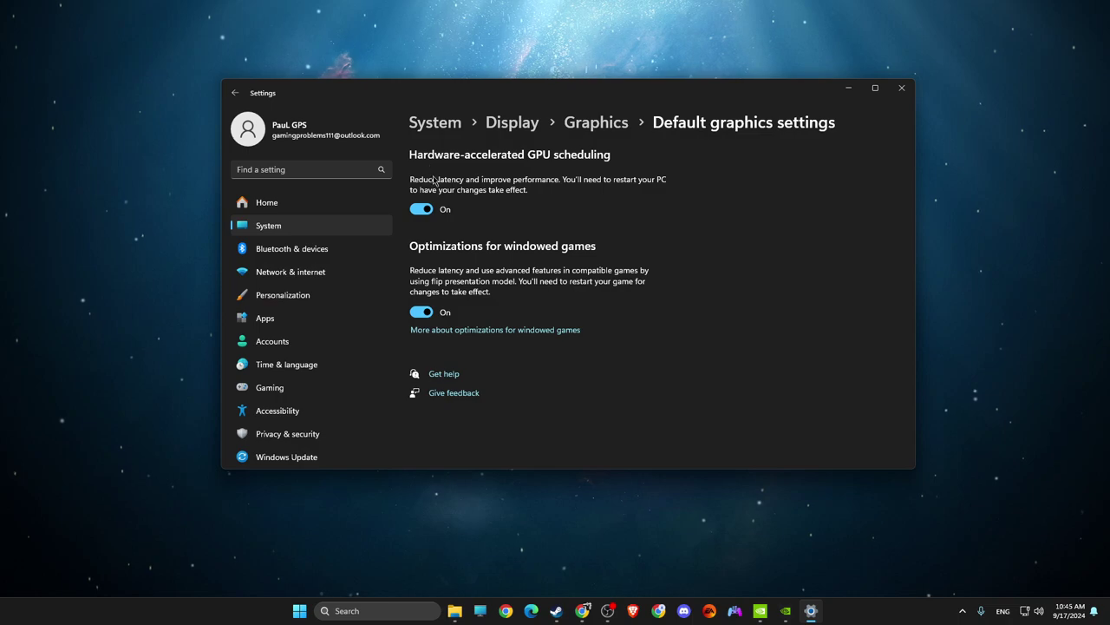
left_click(234, 93)
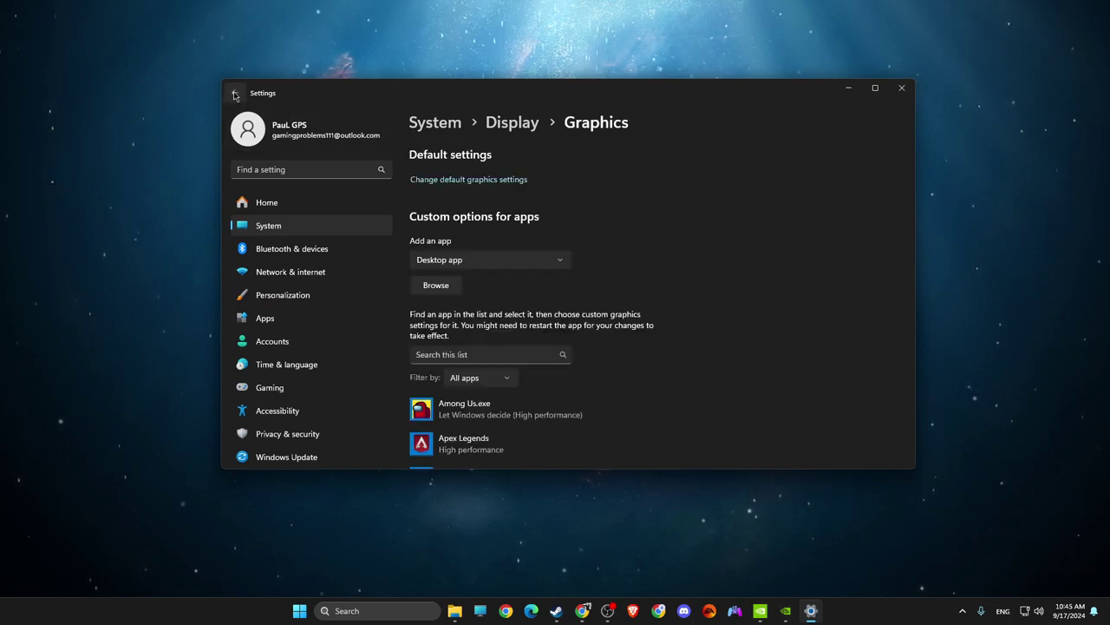
Find the Counter-Strike 2 cs2.exe entry in the custom app list and review its graphics preference without saving changes.
scroll(473, 273, "down", 10)
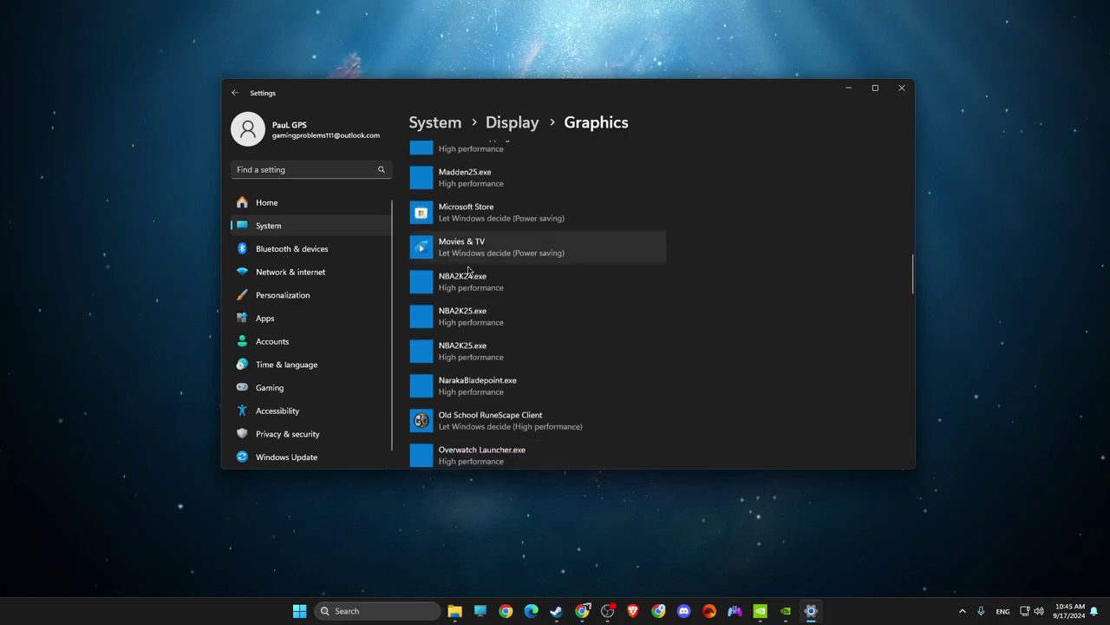
scroll(469, 271, "down", 15)
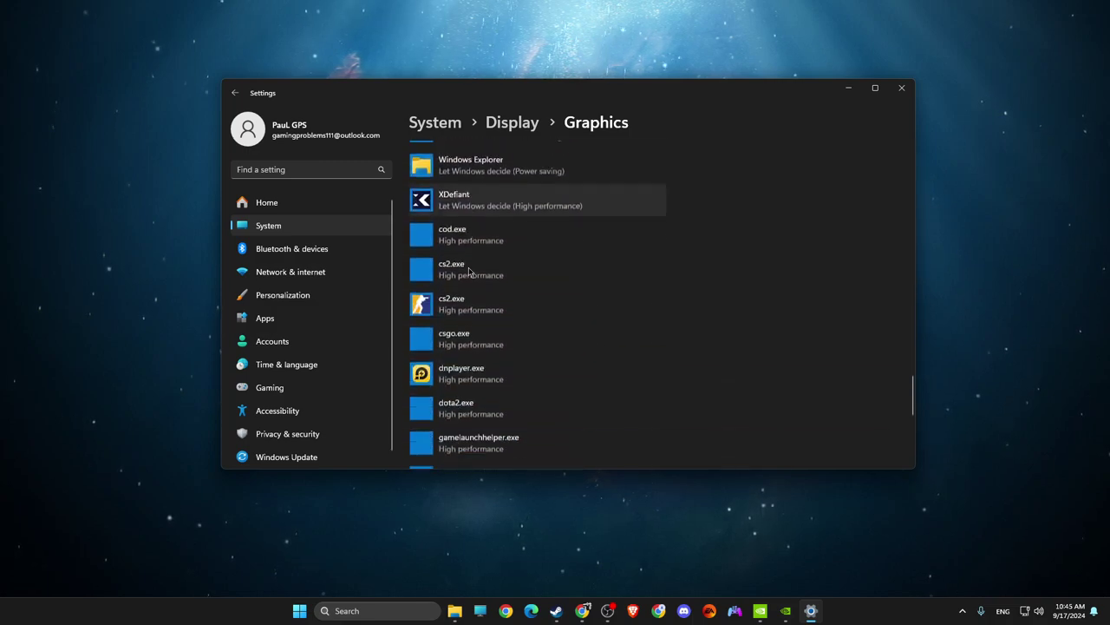
scroll(469, 271, "down", 2)
left_click(468, 240)
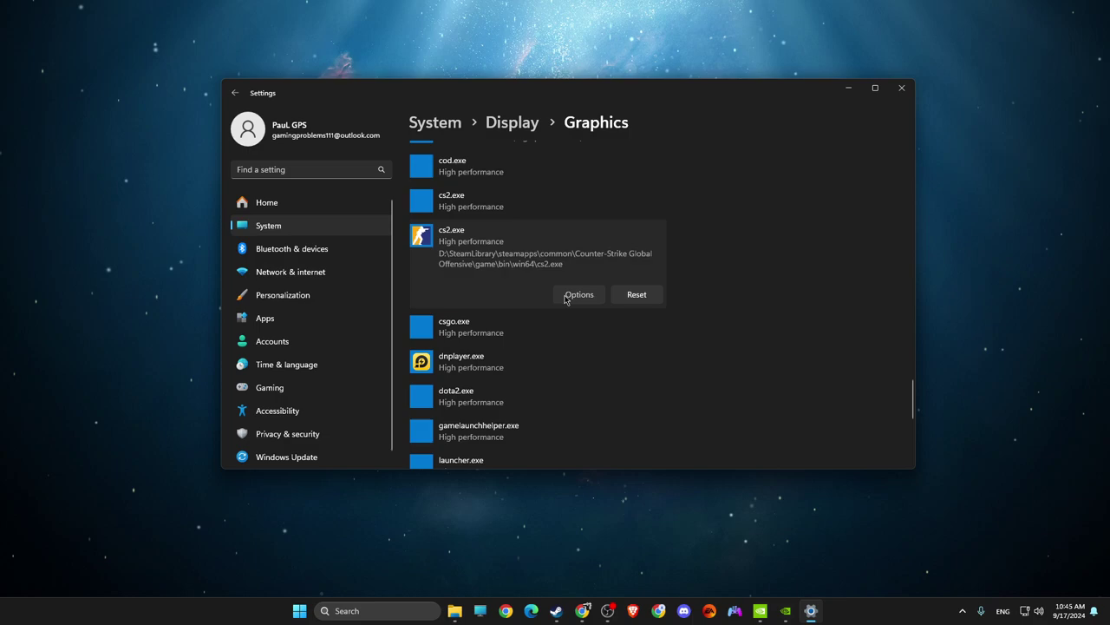
left_click(577, 295)
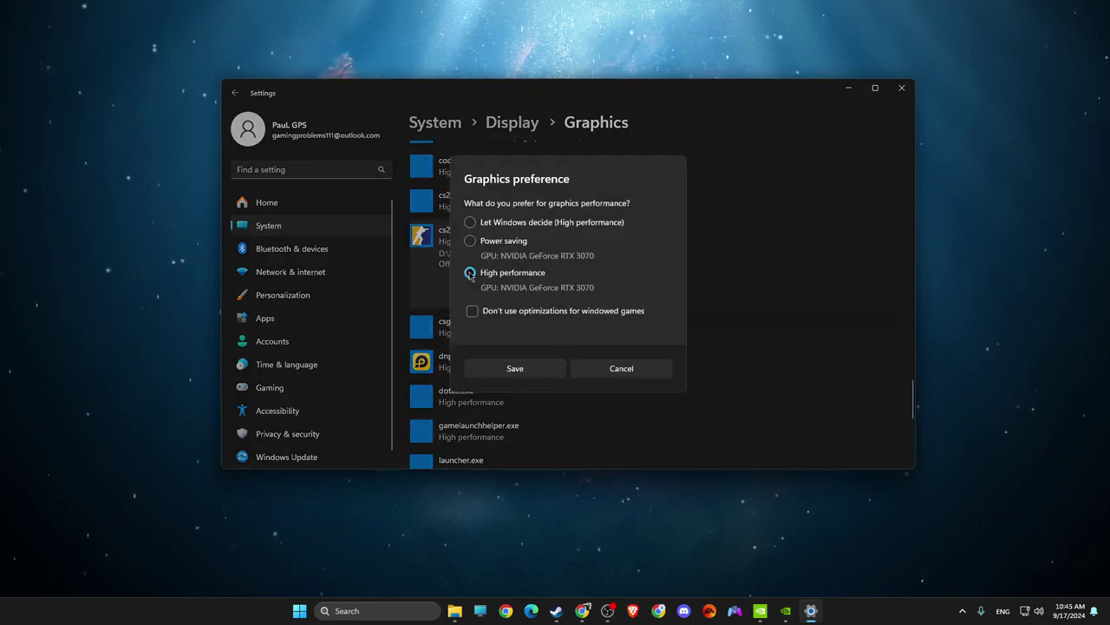
left_click(625, 374)
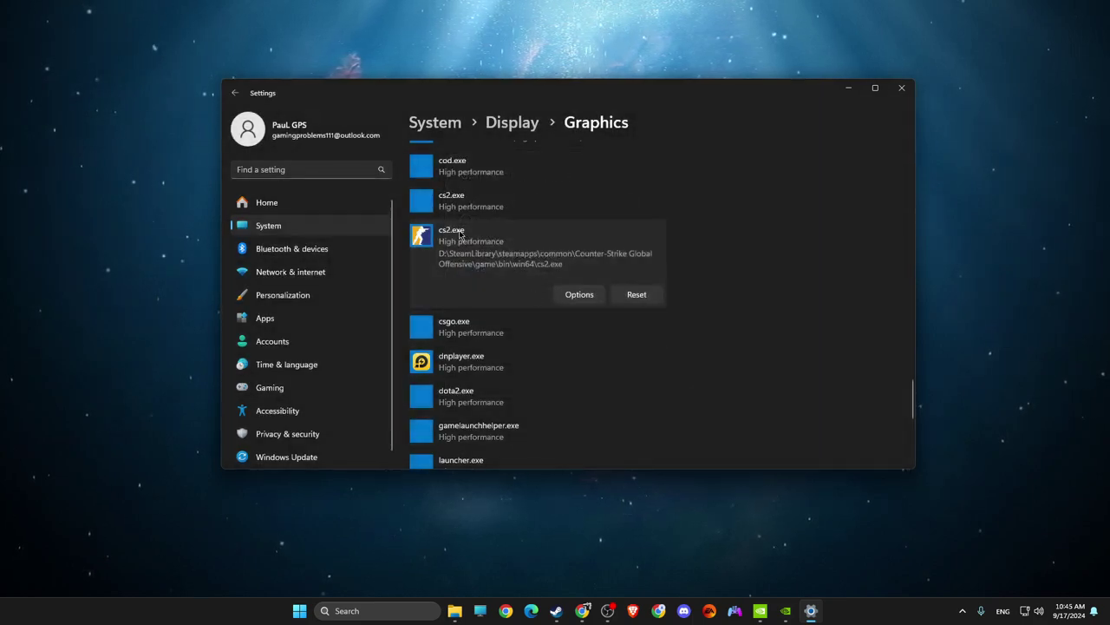
scroll(477, 278, "up", 15)
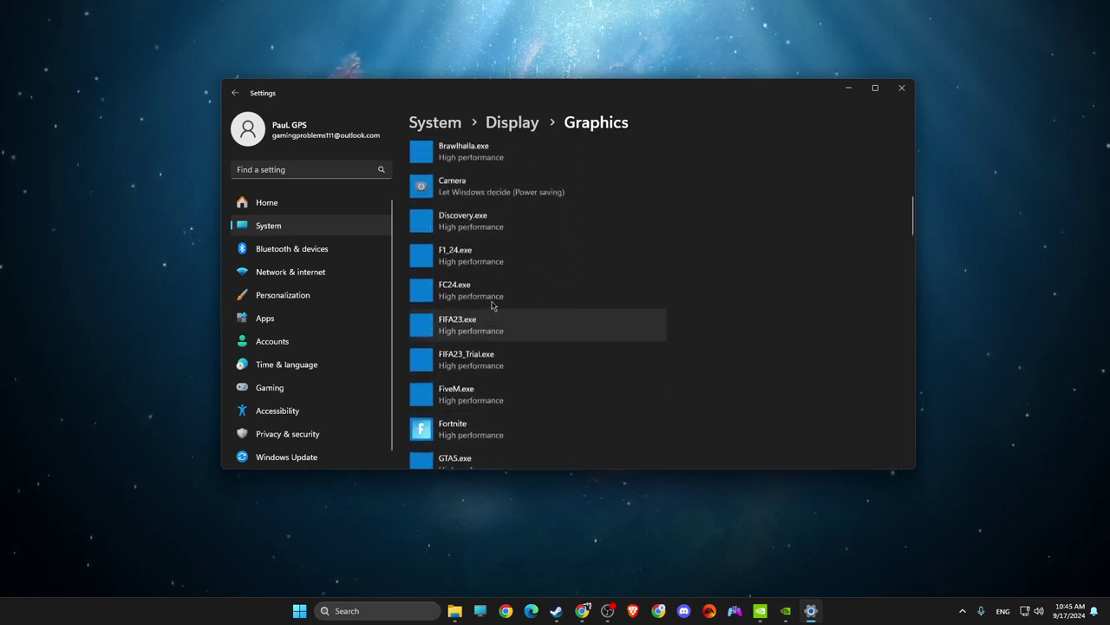
Switch to Steam and browse Counter-Strike 2's installed files from its properties.
left_click(556, 611)
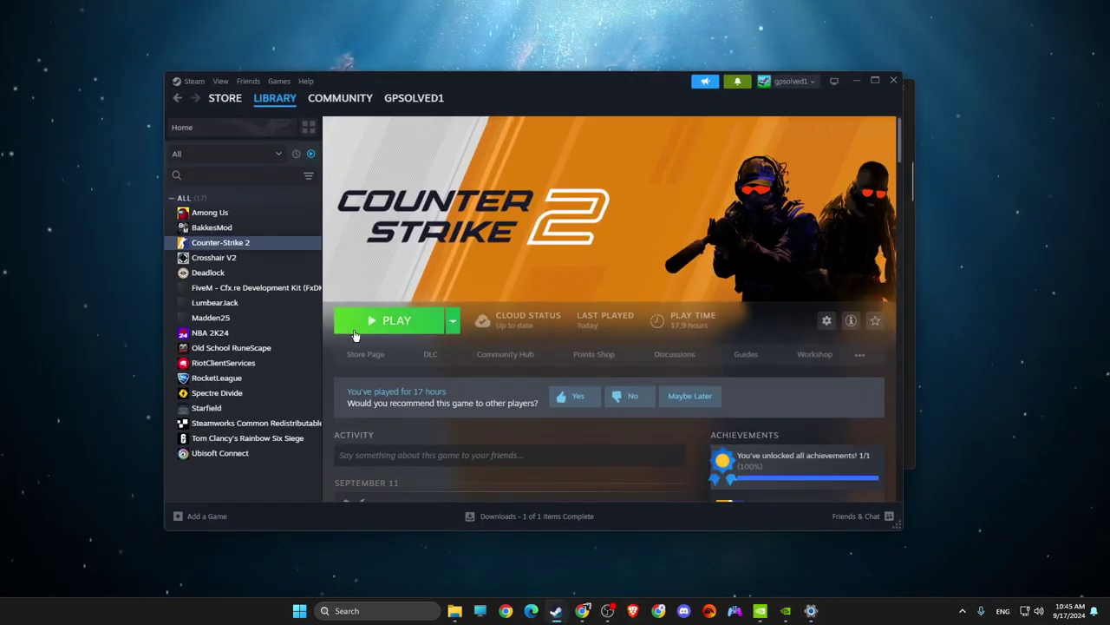
right_click(241, 245)
left_click(280, 341)
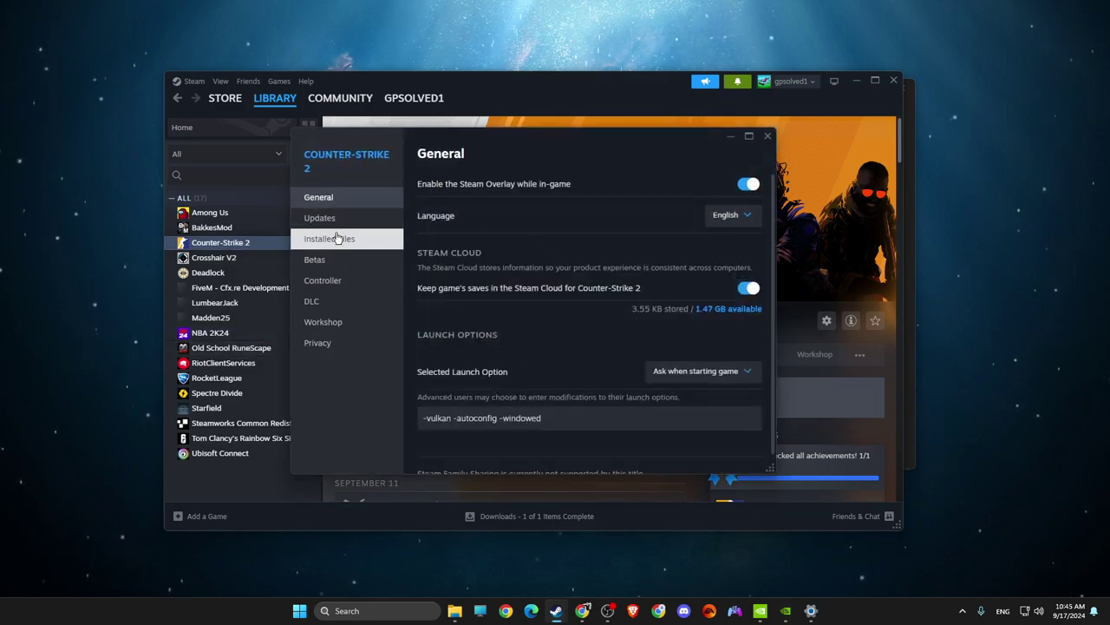
left_click(337, 240)
left_click(737, 183)
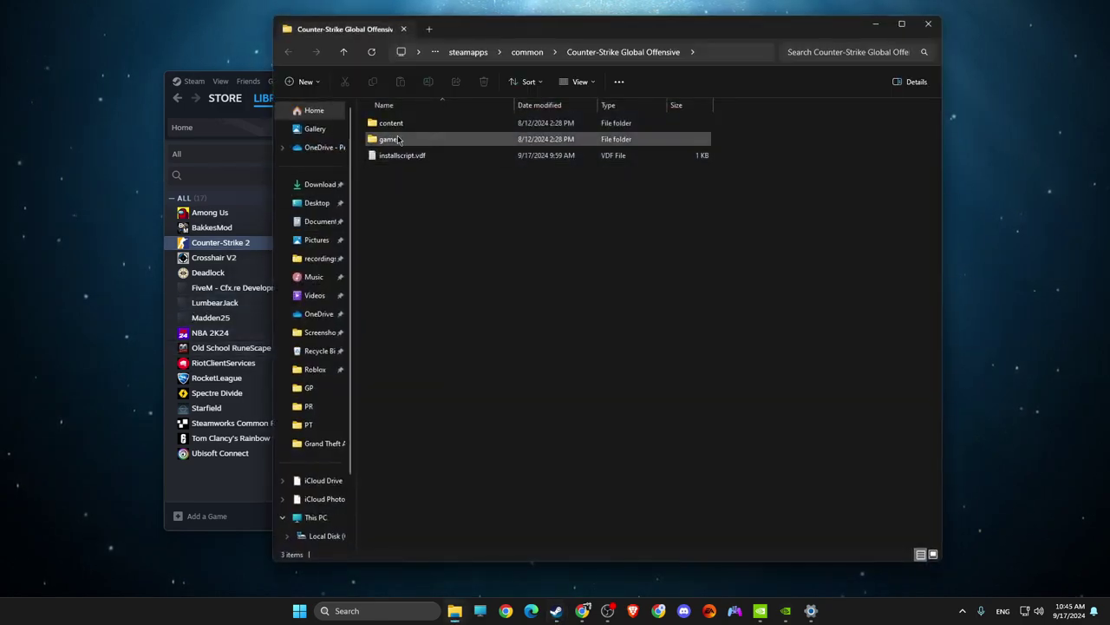
Go to the game\bin\win64 folder, copy its full path, and close the folder window.
double_click(395, 141)
double_click(391, 124)
double_click(391, 124)
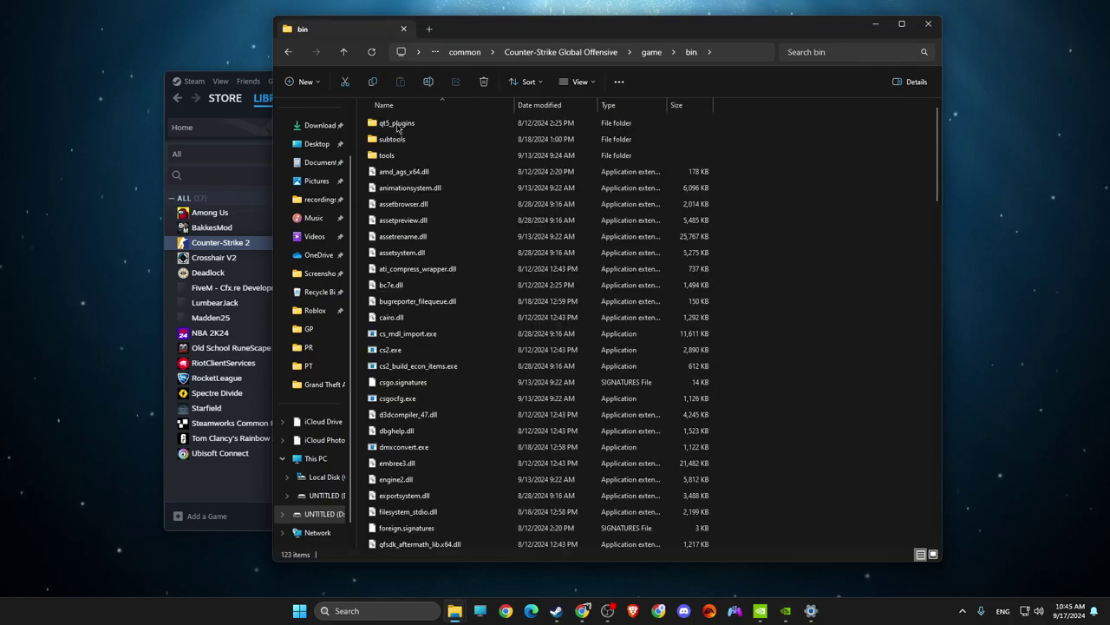
left_click(731, 54)
key("ctrl+c")
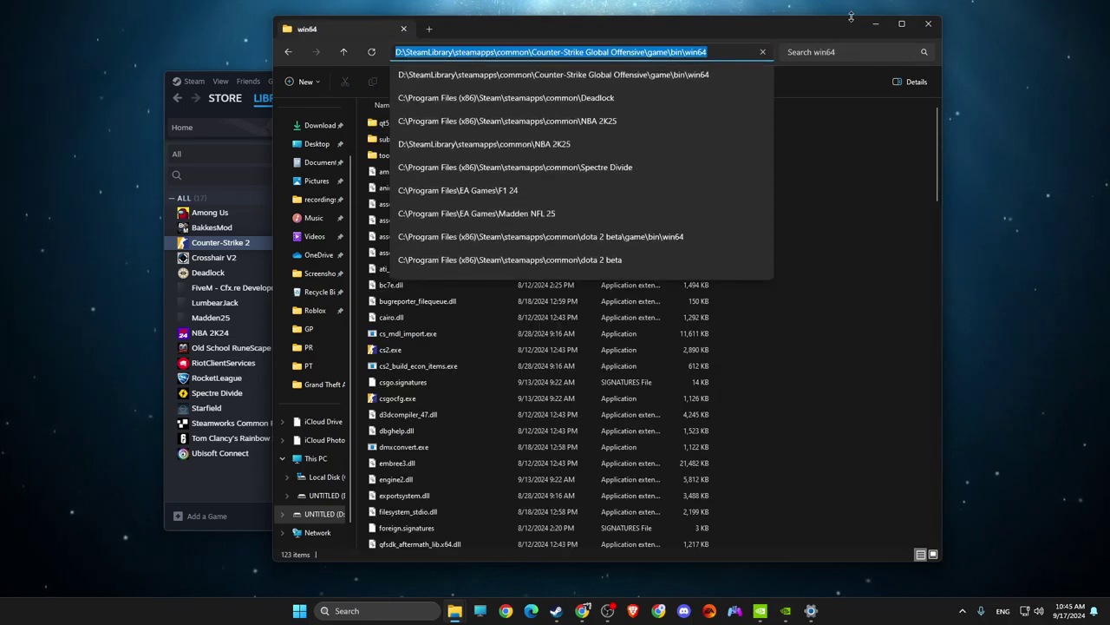
left_click(927, 26)
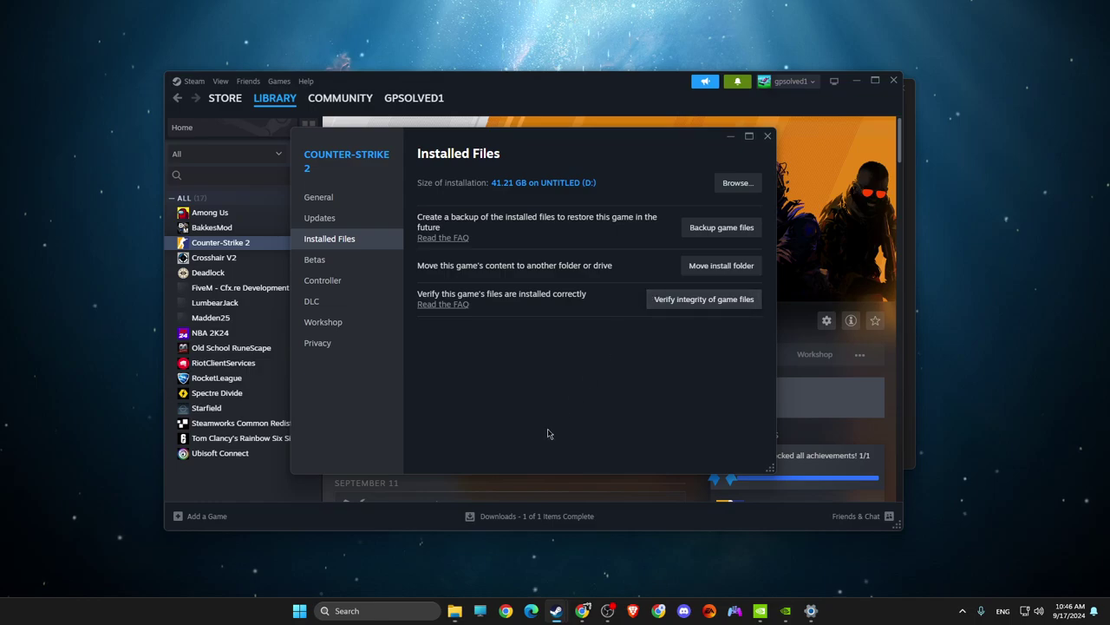
Add cs2.exe from the copied win64 path as a desktop app in Windows Graphics settings, and clear Settings and Steam off the desktop.
left_click(811, 618)
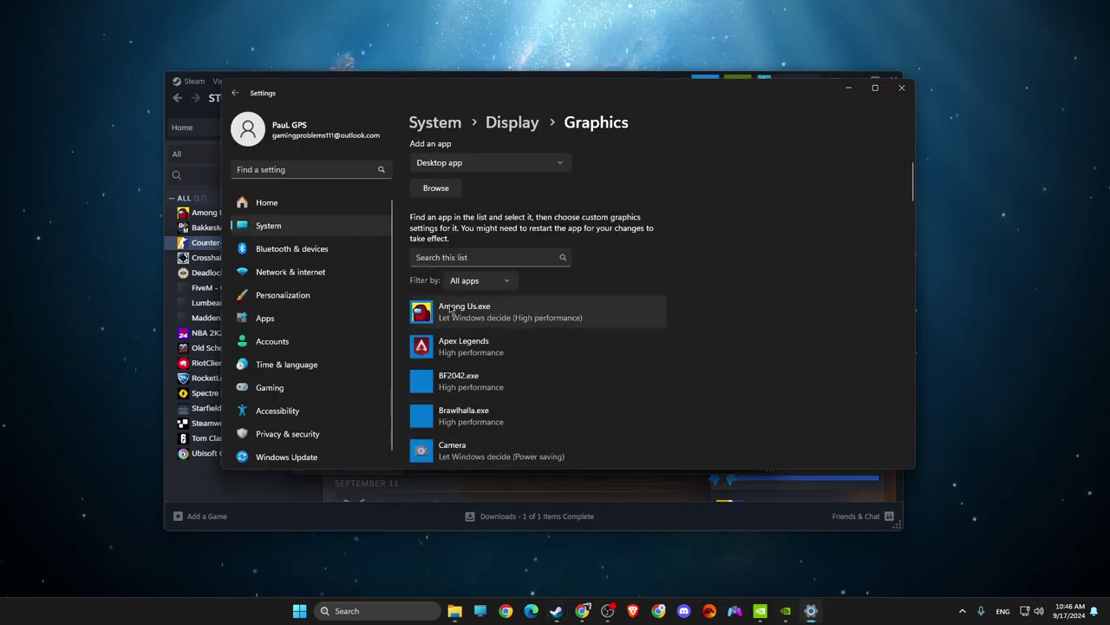
left_click(437, 188)
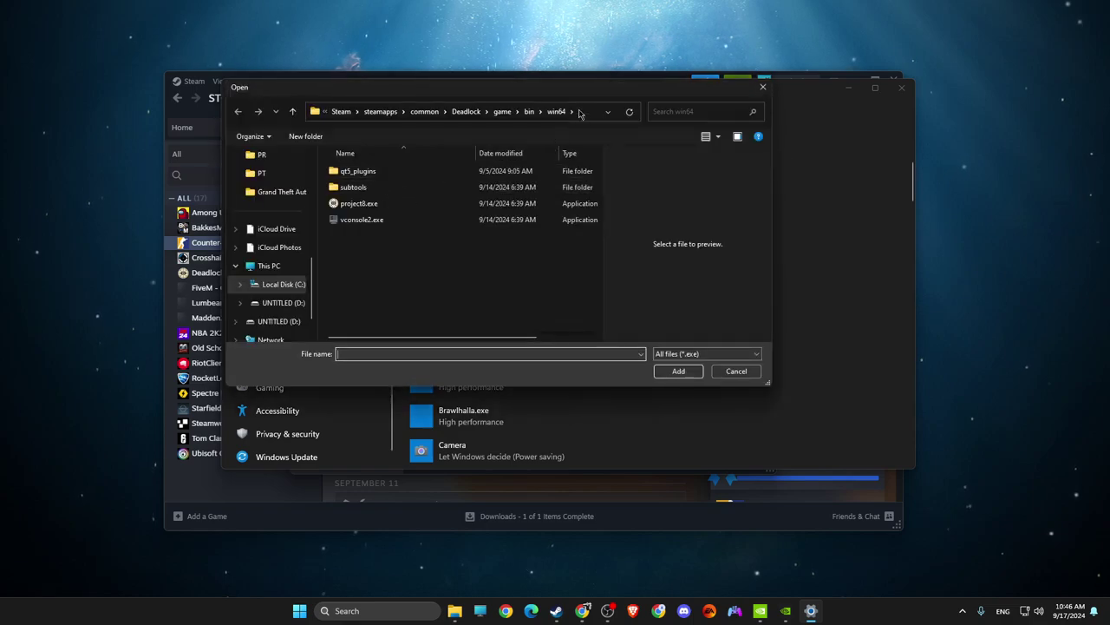
left_click(581, 114)
key("ctrl+v")
key("Return")
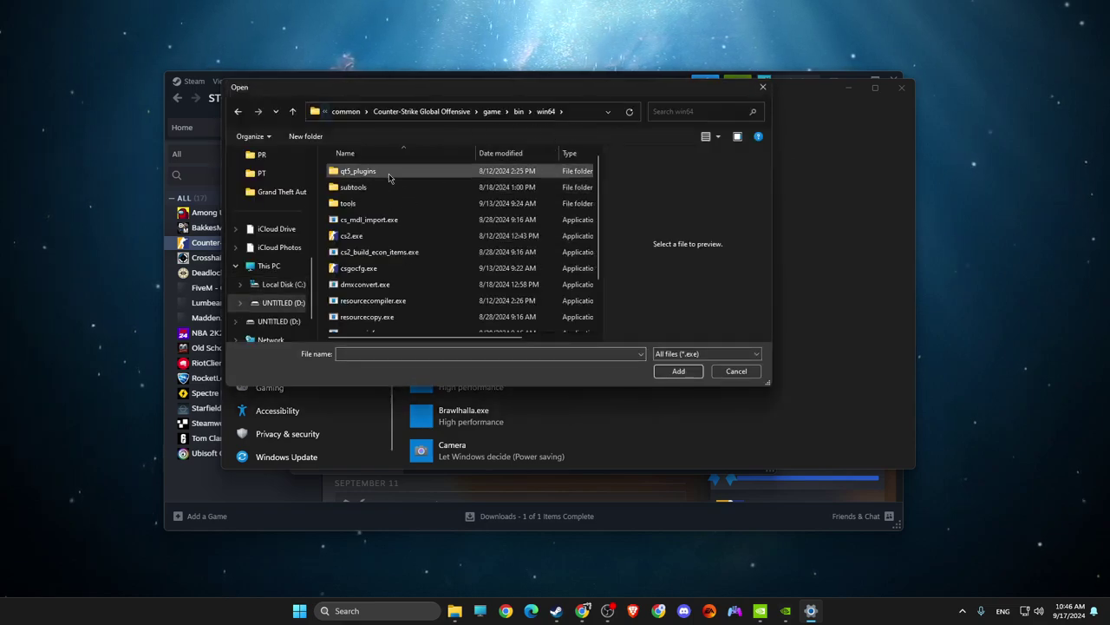
left_click(365, 245)
left_click(678, 370)
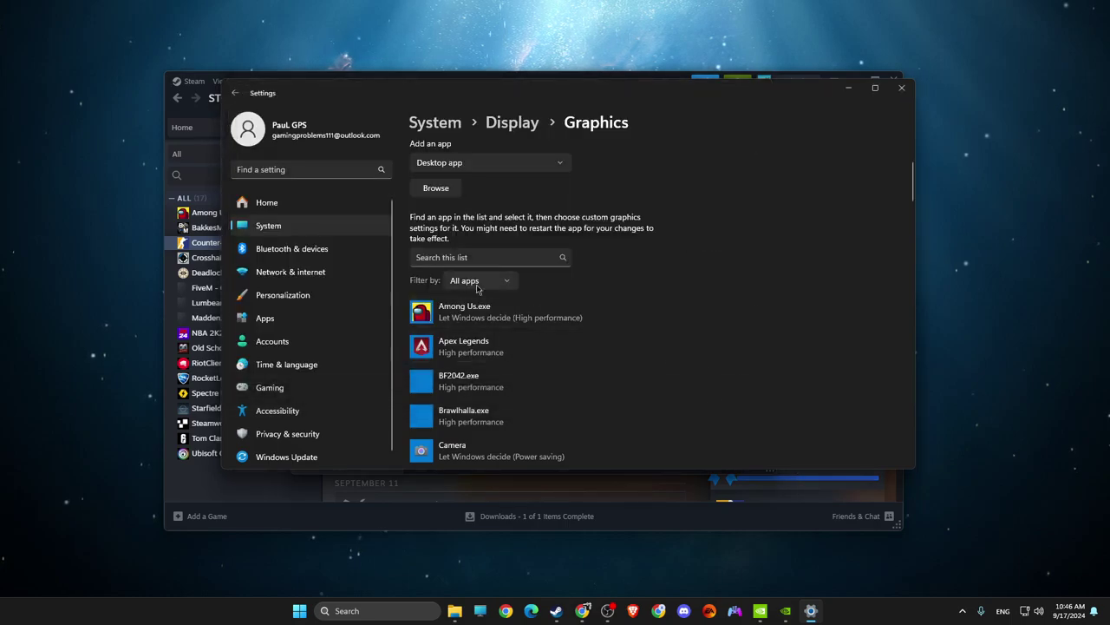
left_click(902, 90)
left_click(767, 135)
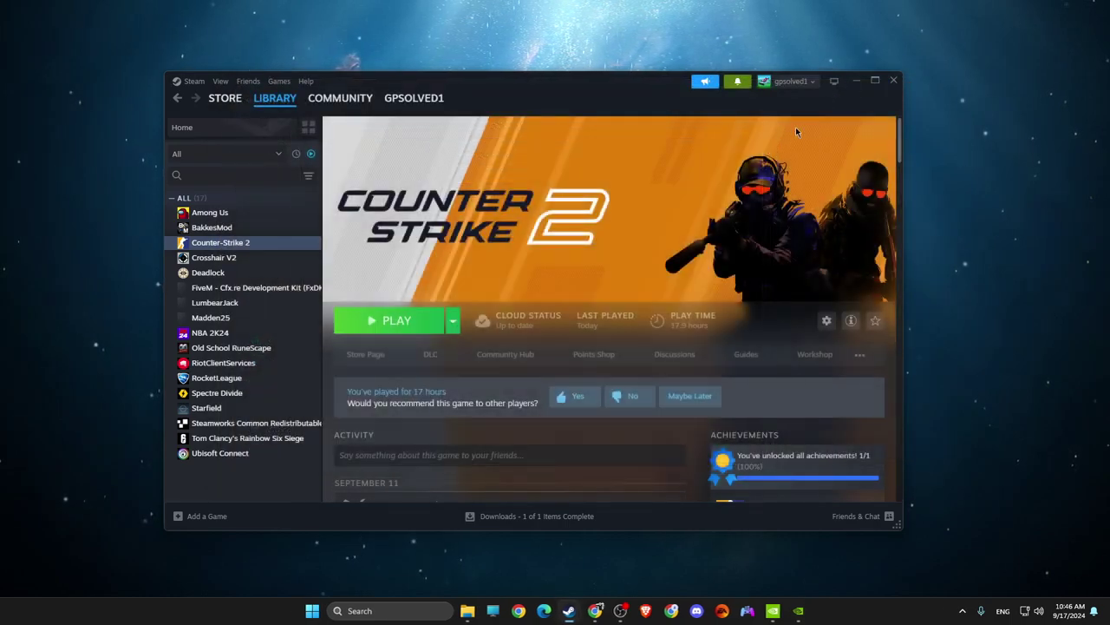
left_click(855, 85)
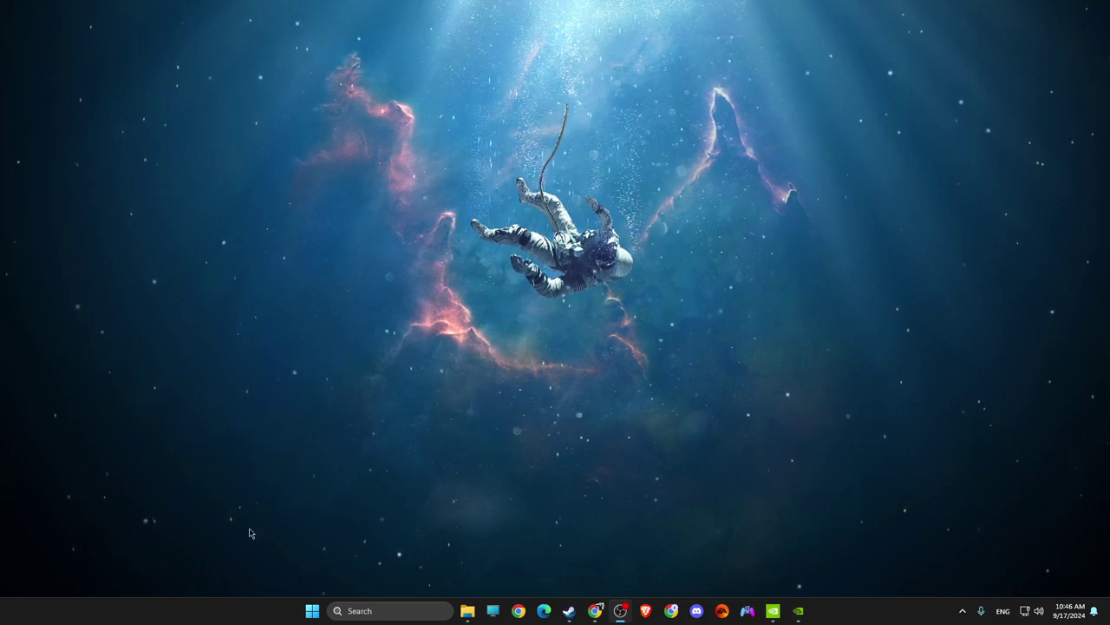
Search Windows for "edit power plan", review the available plans in Power Options, and close the window.
left_click(366, 611)
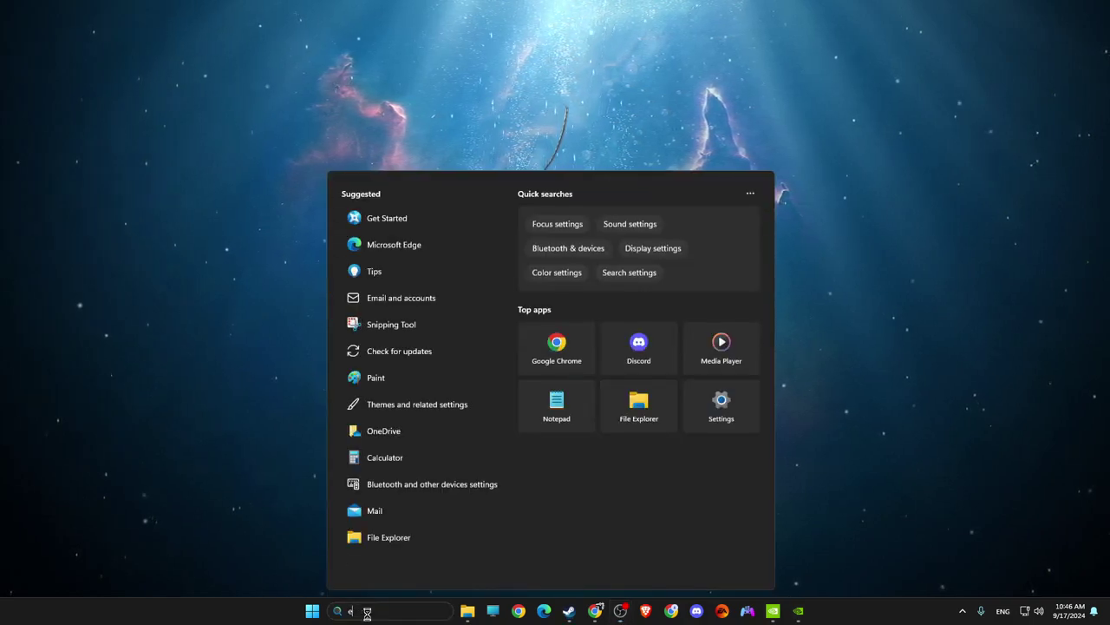
type("edit power plan")
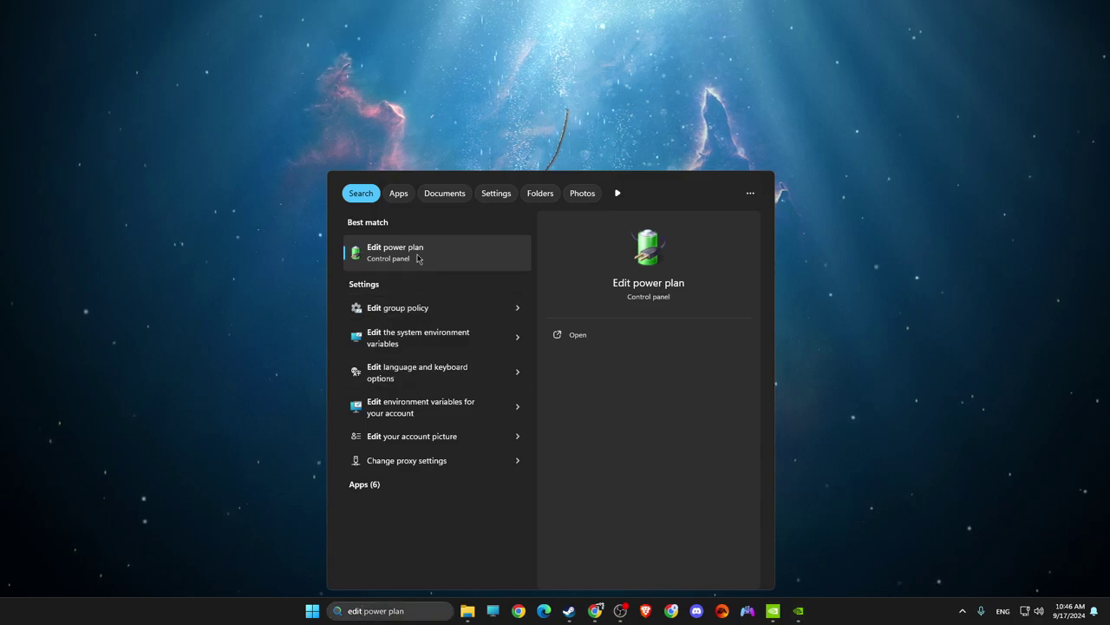
left_click(422, 253)
left_click(438, 161)
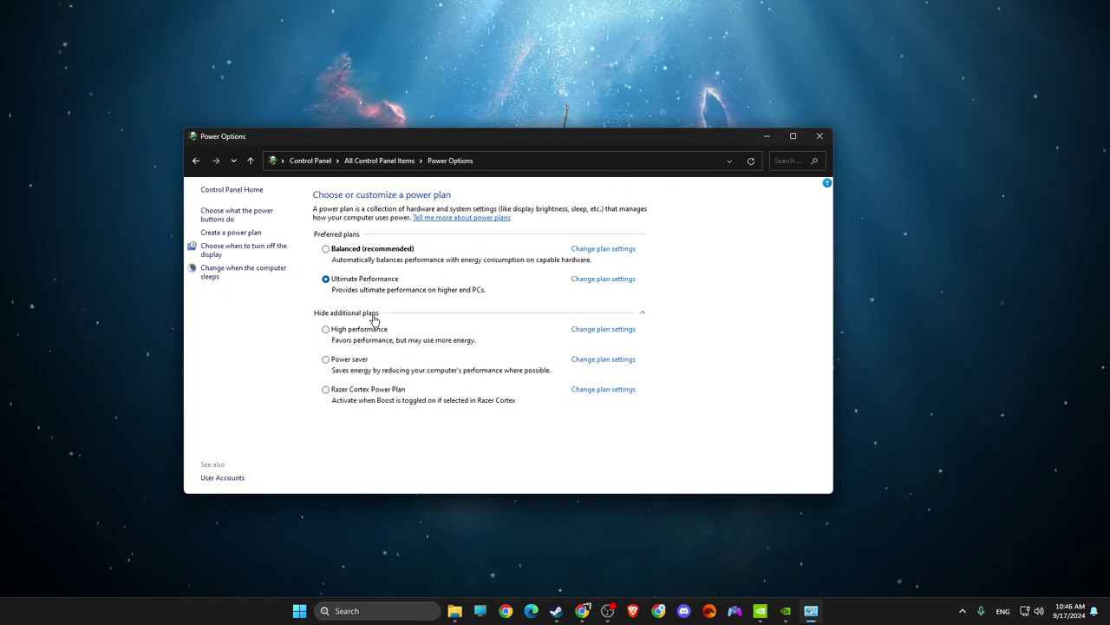
left_click(821, 137)
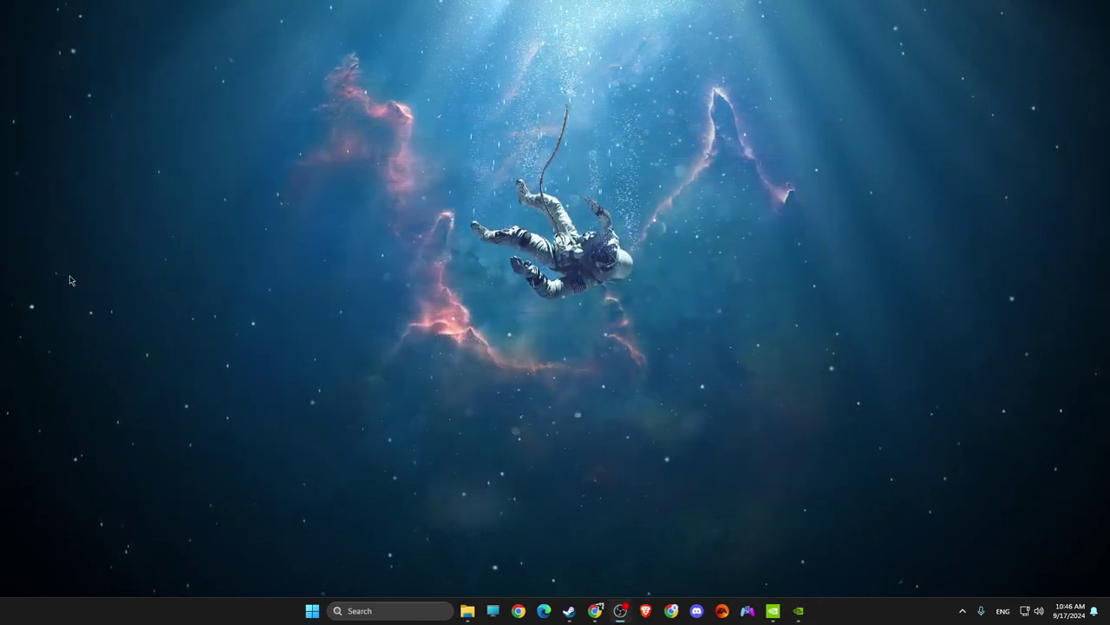